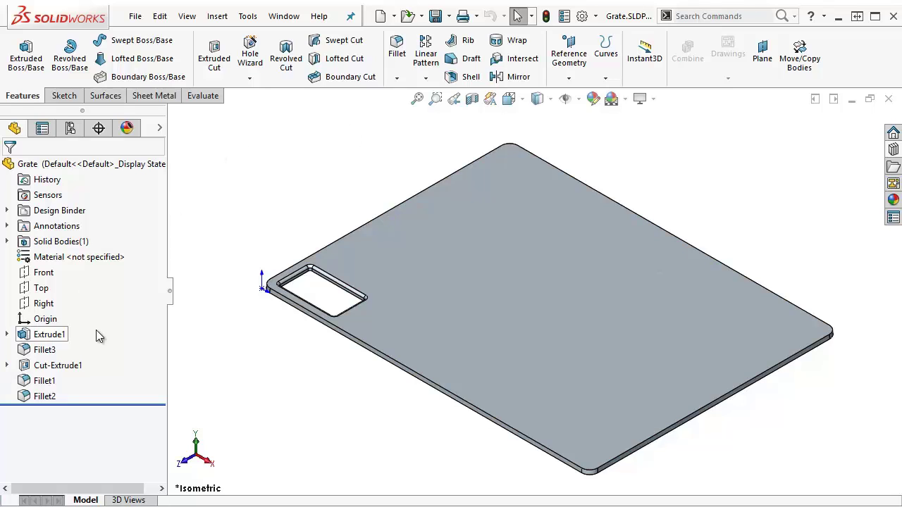
- Rename the cutout sketch's 1.00 and 1.75 dimensions to Height and Width
click(56, 366)
click(7, 365)
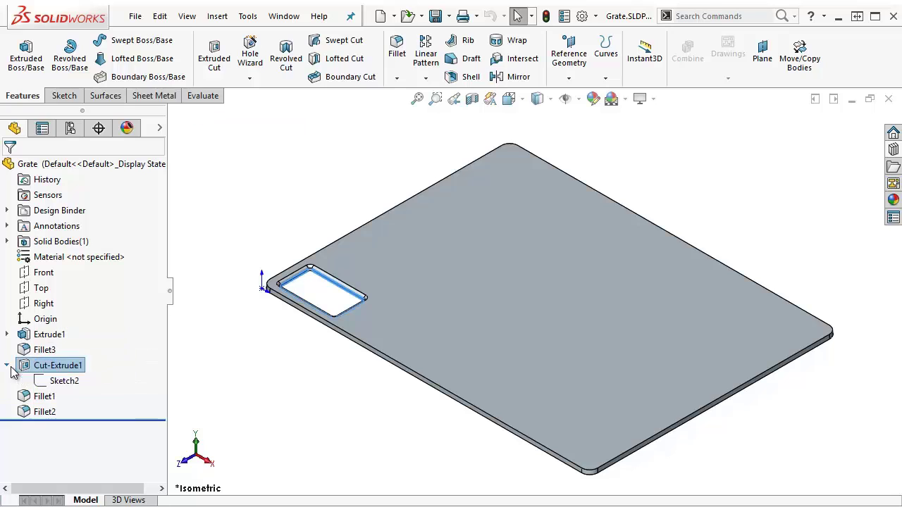
click(62, 382)
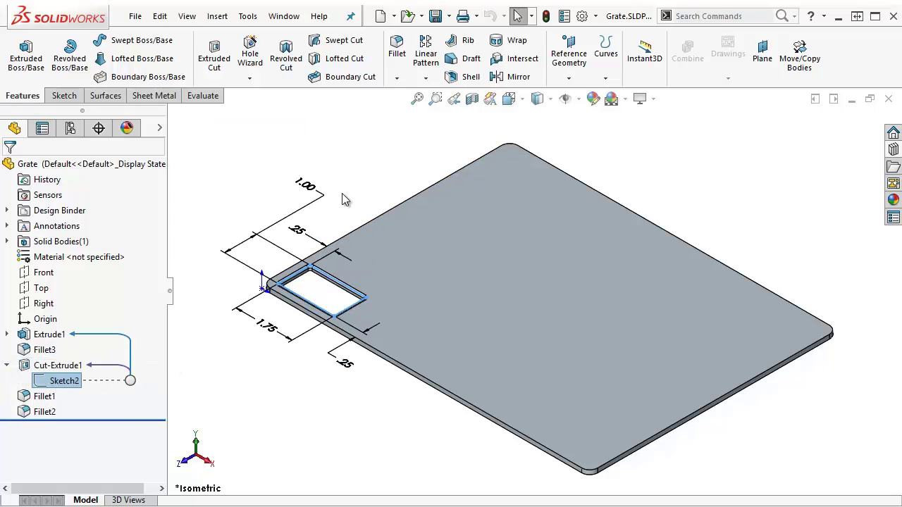
double_click(318, 182)
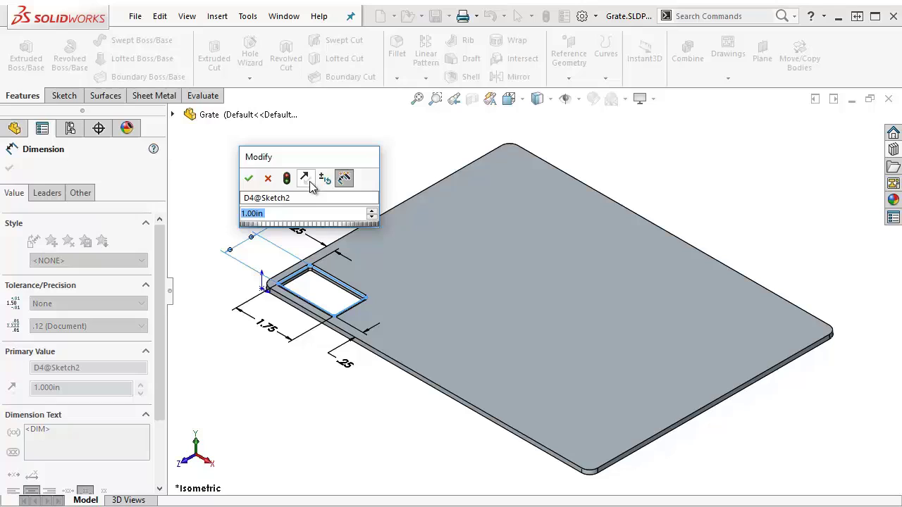
click(305, 197)
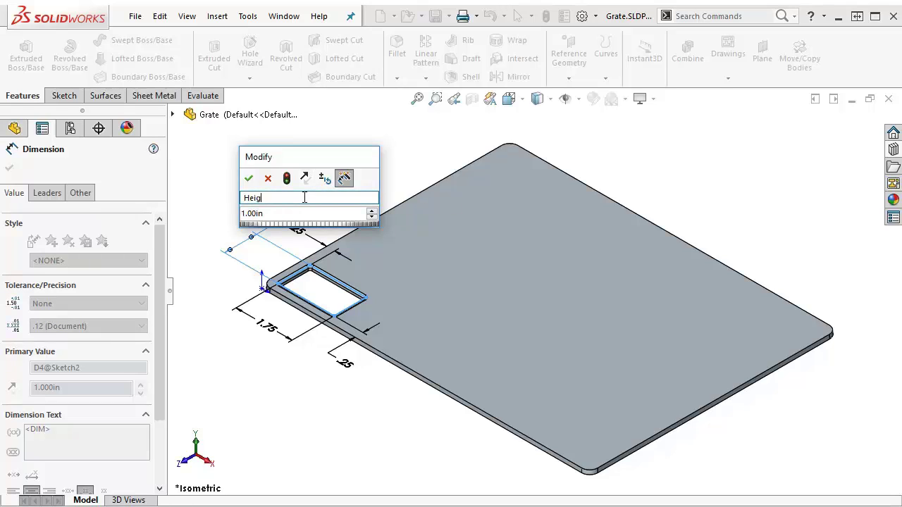
click(248, 178)
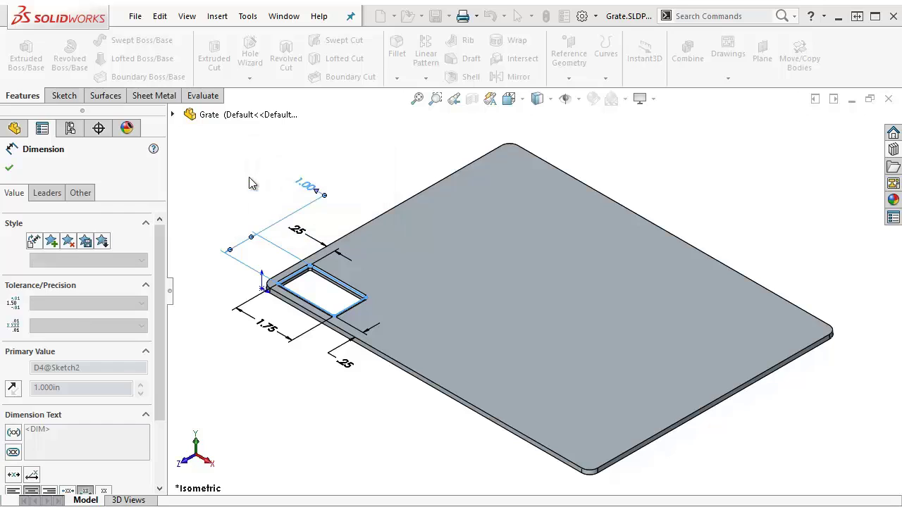
double_click(266, 328)
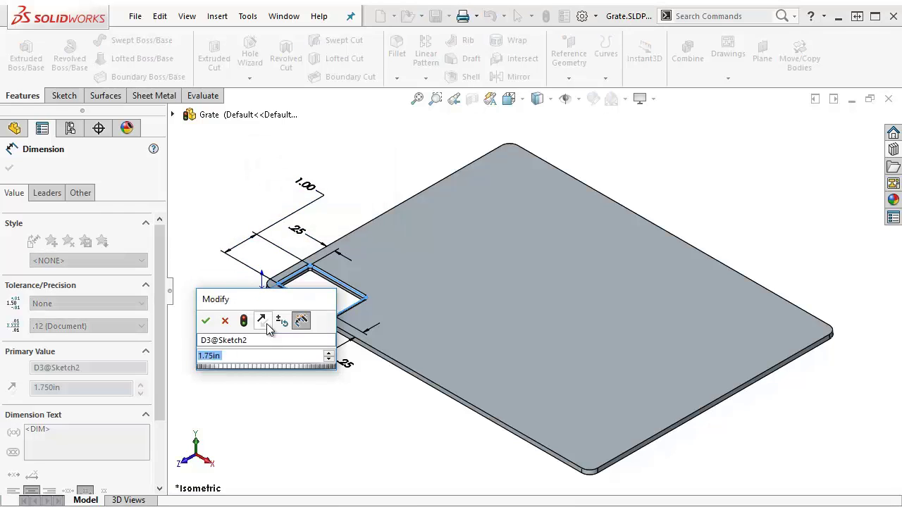
click(265, 341)
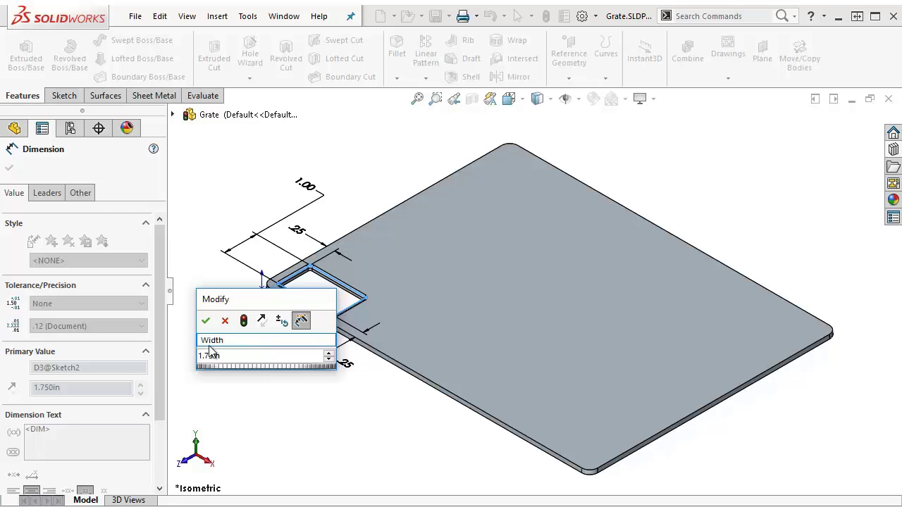
text(Width)
click(206, 321)
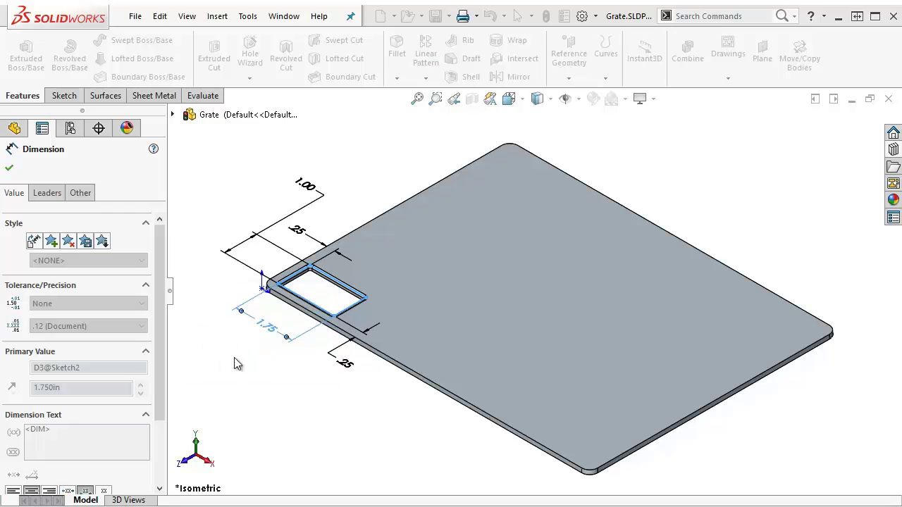
- Rename the first .25 offset dimension to ZPos after the invalid Z-Position name is rejected
double_click(347, 366)
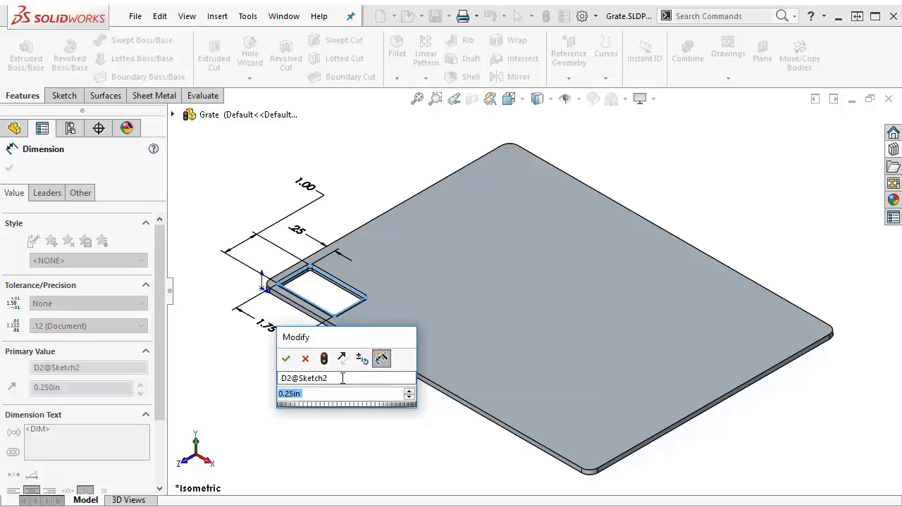
click(343, 378)
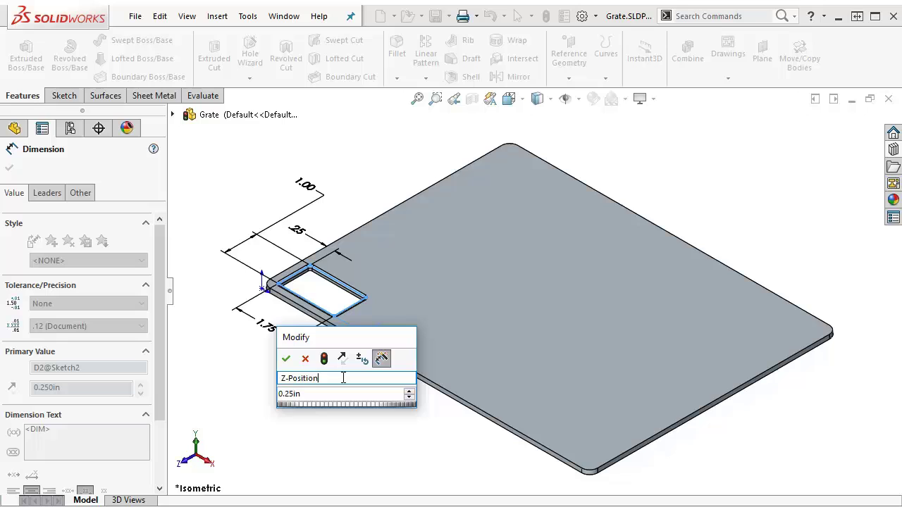
click(286, 358)
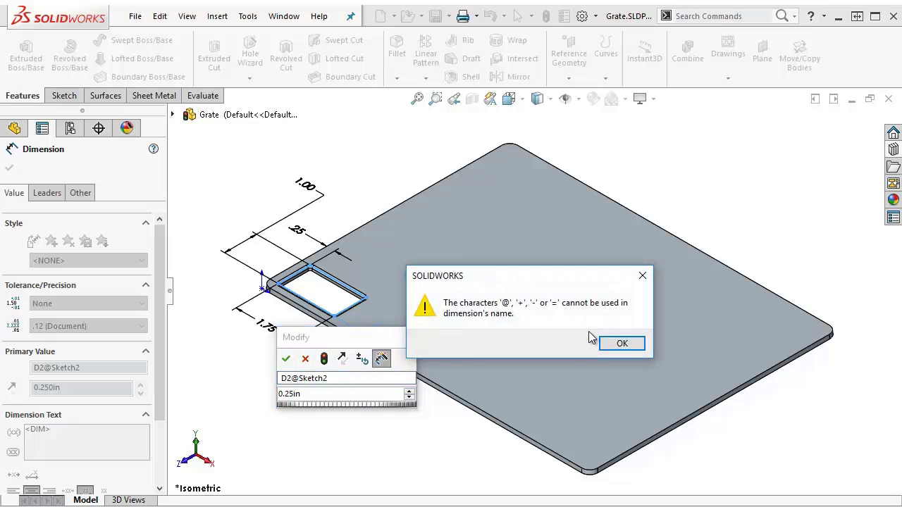
click(619, 344)
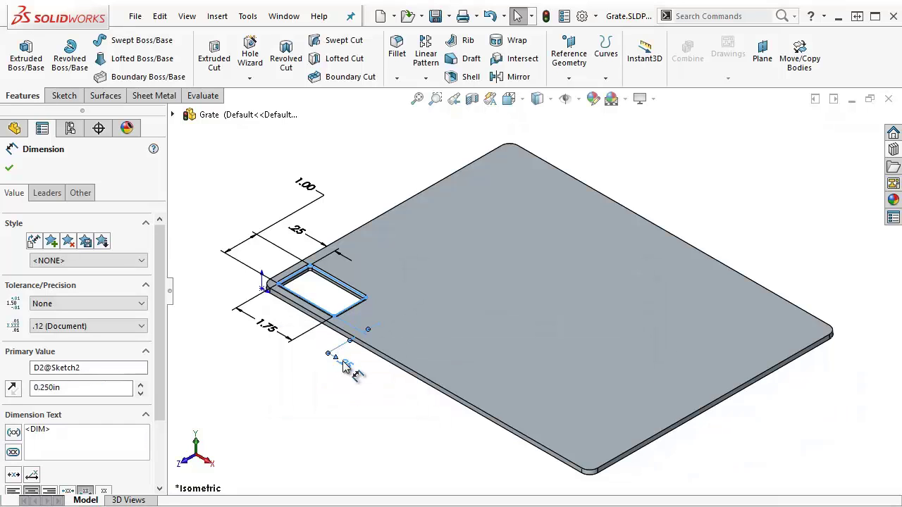
double_click(344, 365)
click(335, 378)
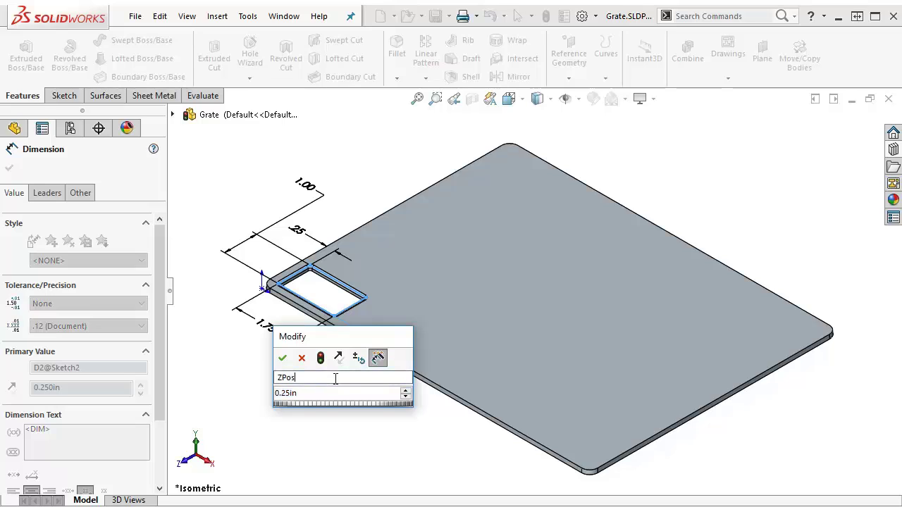
click(283, 358)
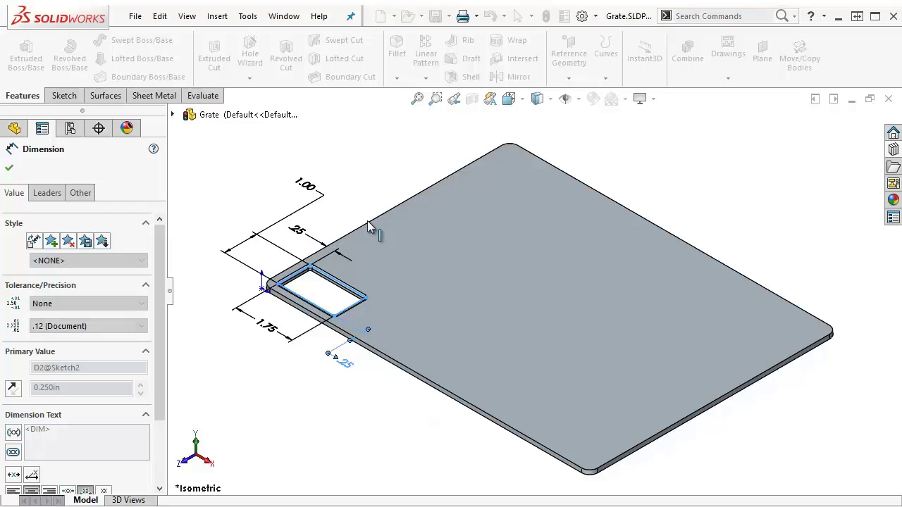
click(368, 196)
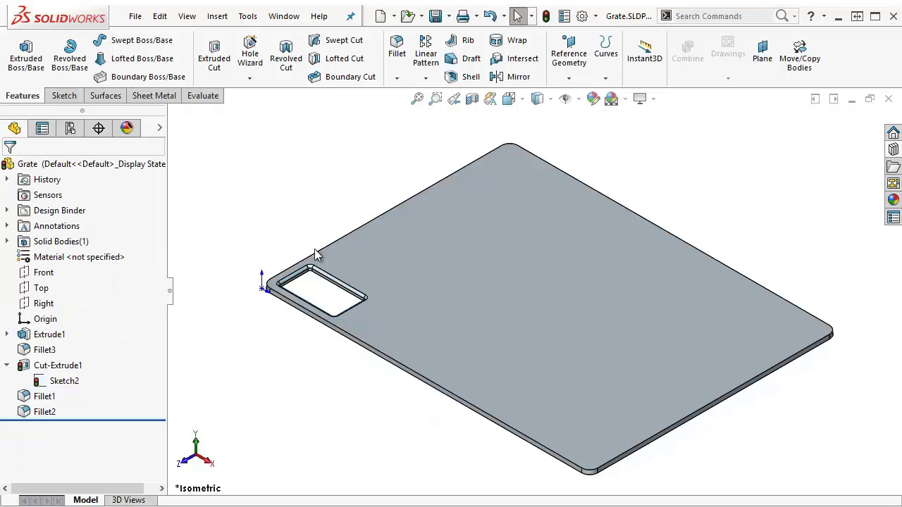
- Rename the other .25 offset dimension to XPos
click(55, 366)
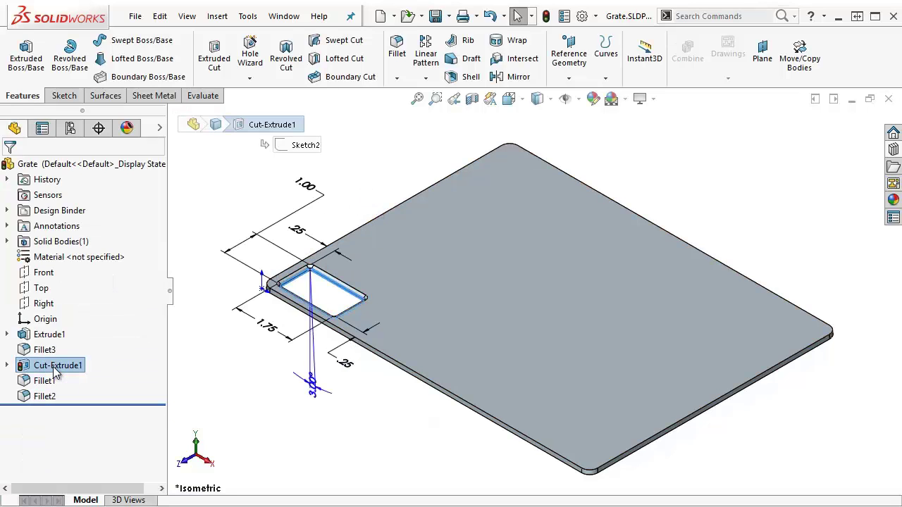
double_click(299, 232)
click(299, 247)
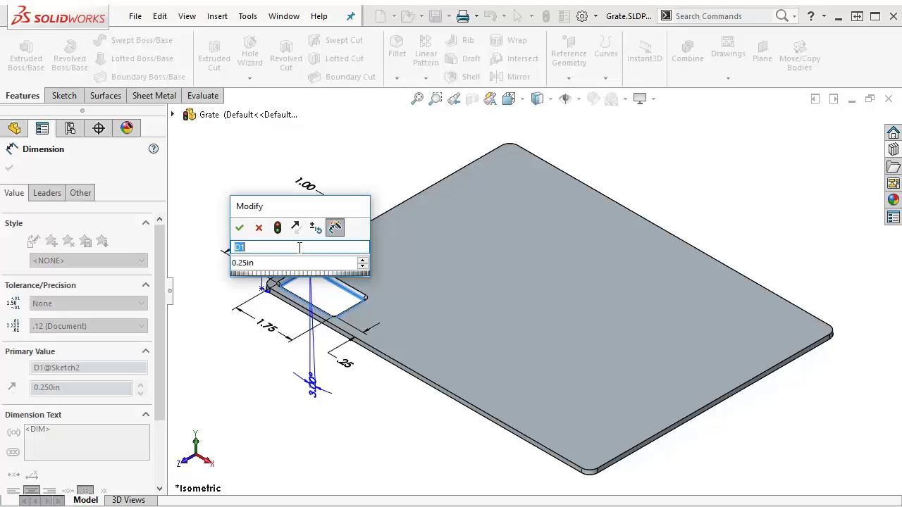
click(240, 228)
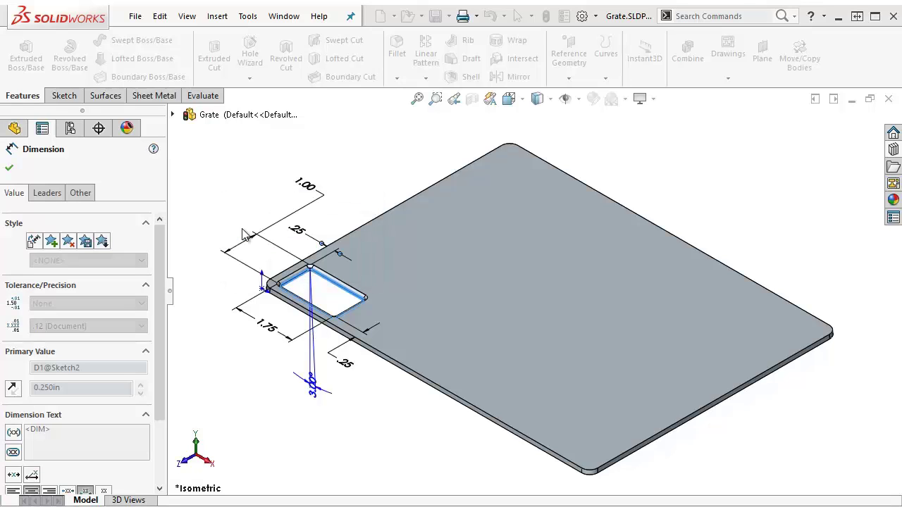
- Rename the fillet's 0.0625in radius dimension from D1 to Fillet1
click(393, 160)
click(42, 381)
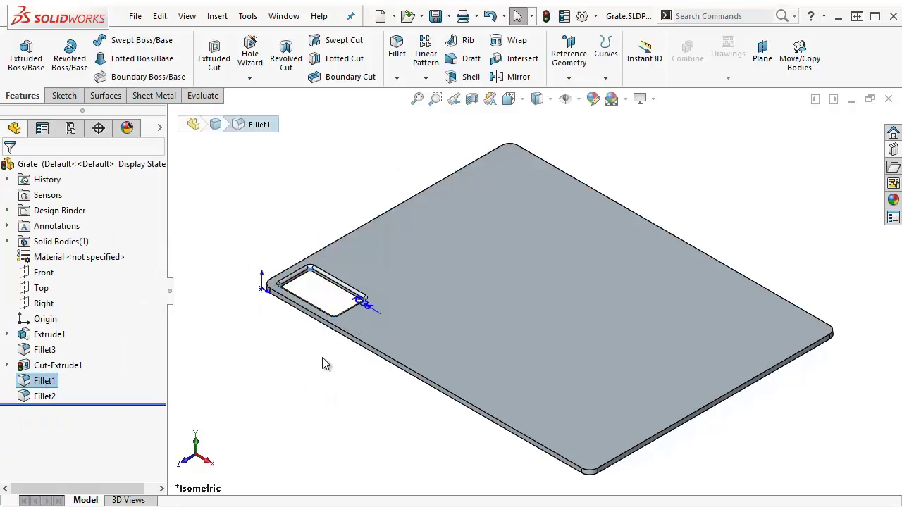
double_click(409, 343)
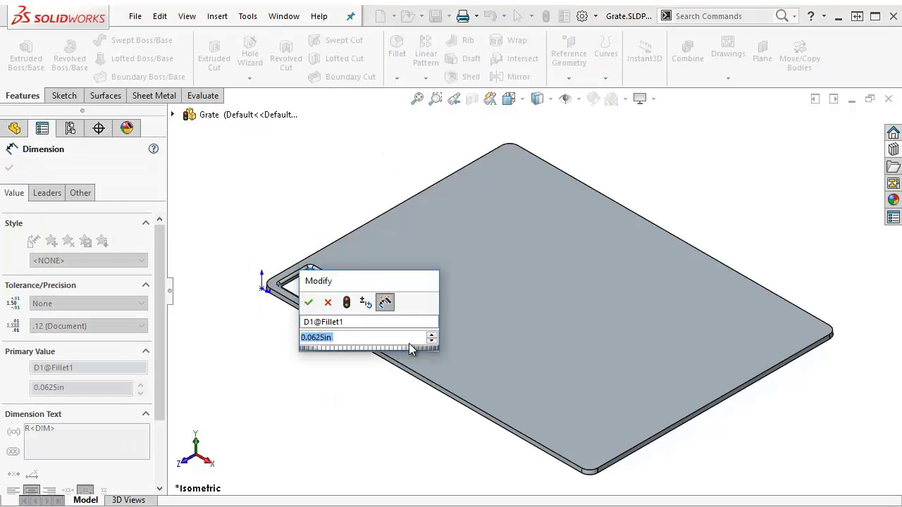
click(354, 322)
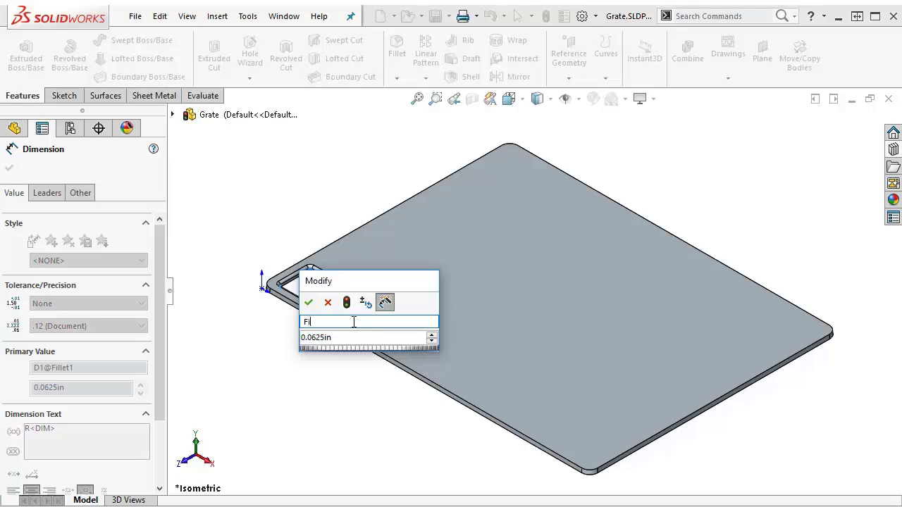
text(Fillet1)
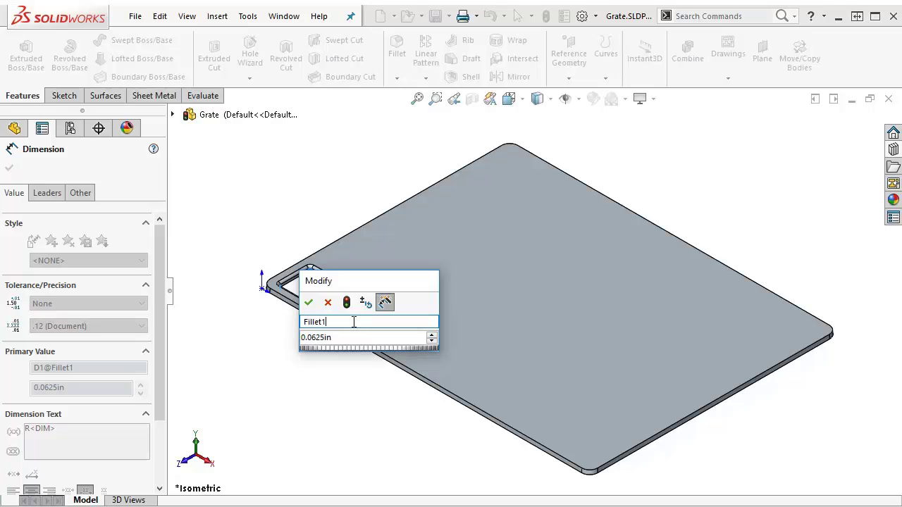
click(308, 302)
click(335, 196)
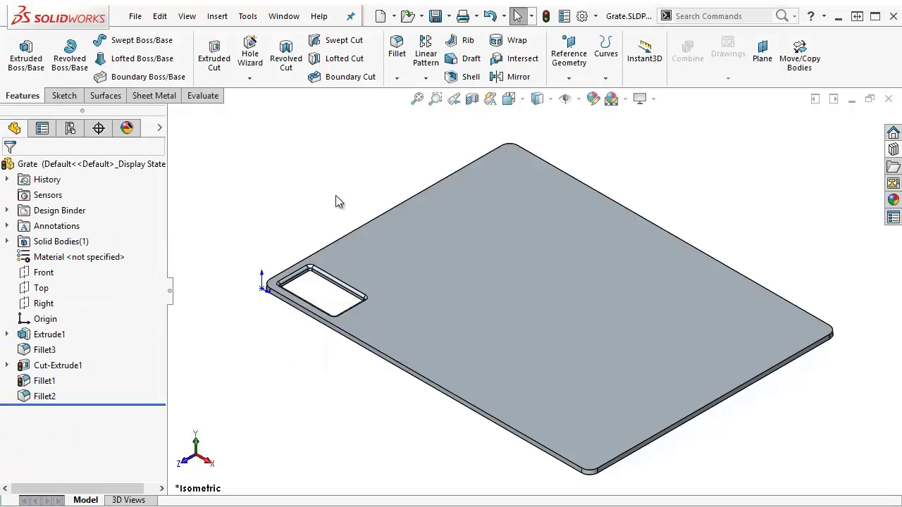
click(43, 381)
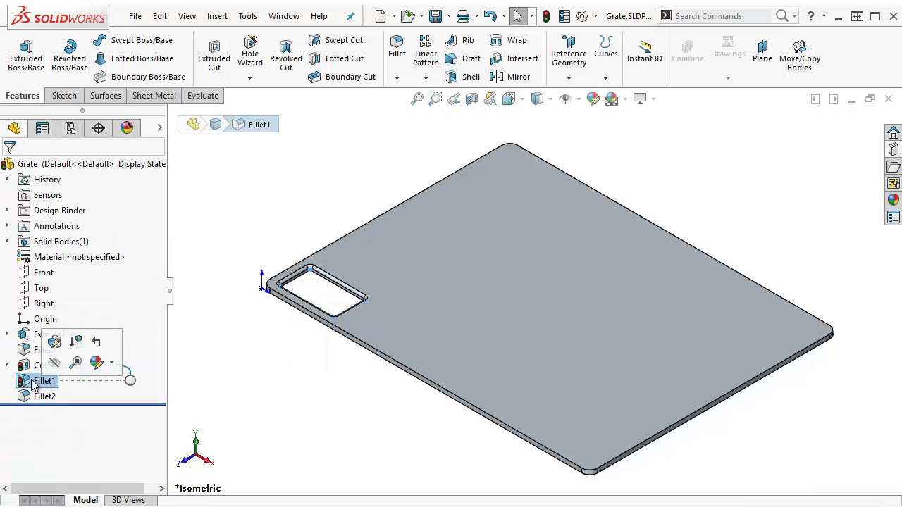
click(294, 180)
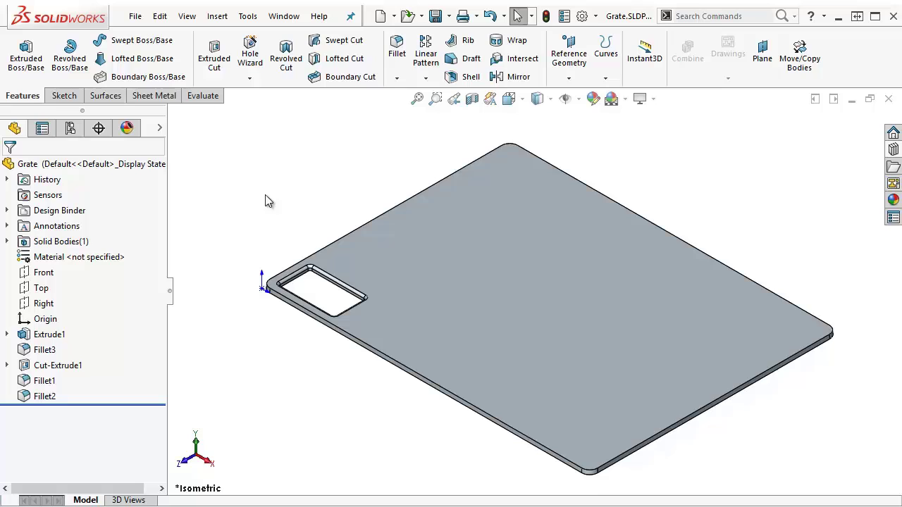
- Start a Variable Pattern with Cut-Extrude1, Fillet1 and Fillet2 as the features to pattern
click(425, 79)
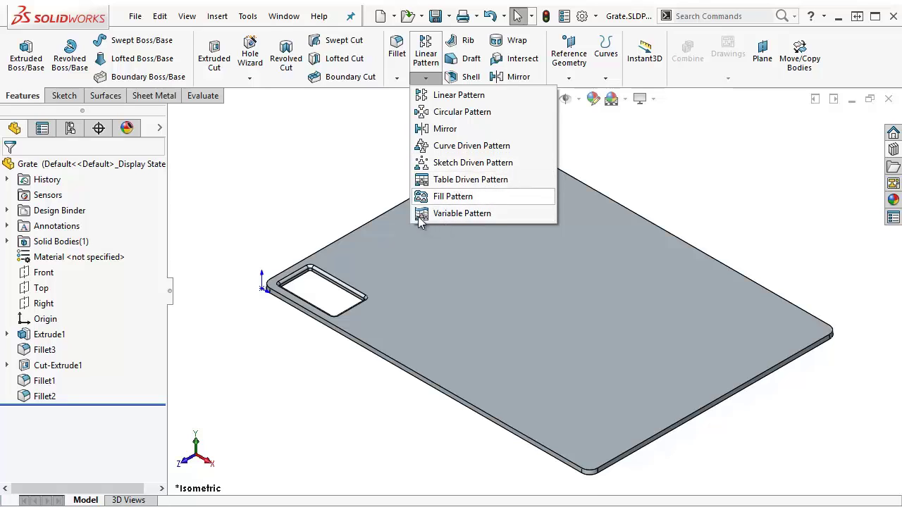
click(461, 214)
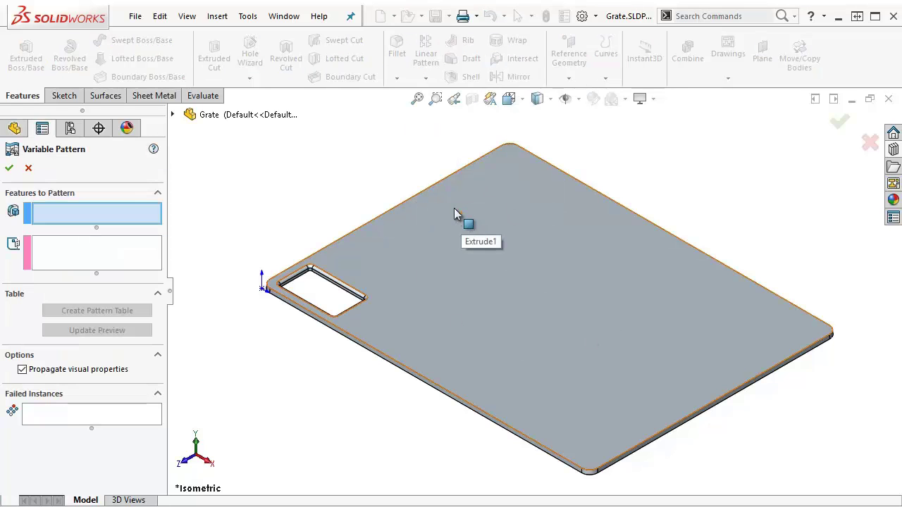
click(174, 115)
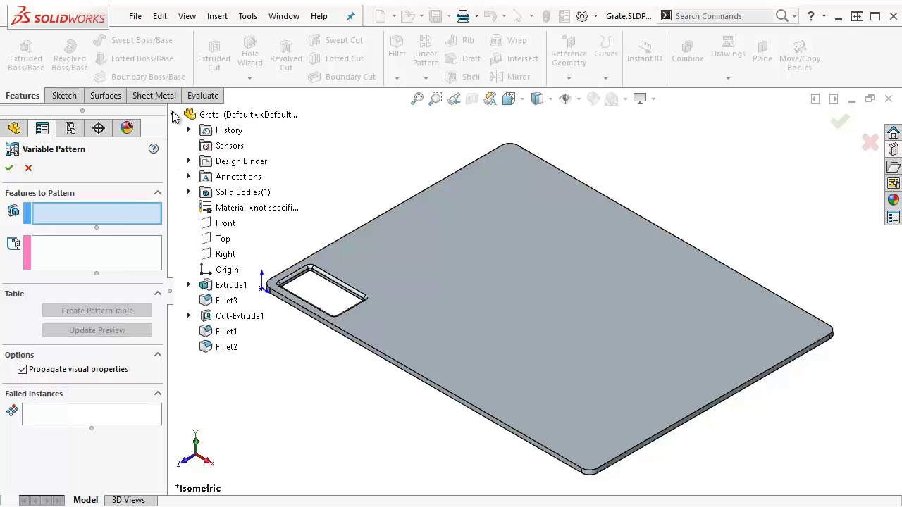
click(220, 318)
click(216, 332)
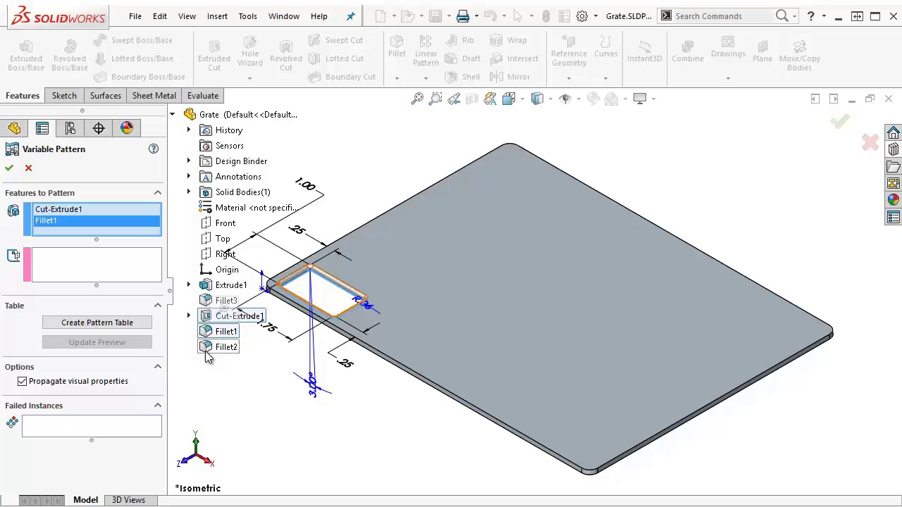
click(209, 356)
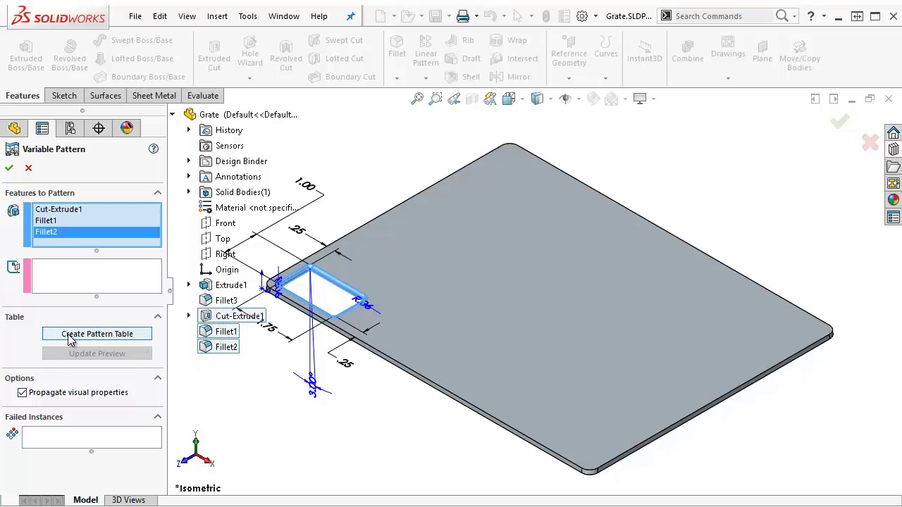
- Add Height 1.00, Width 1.75, ZPos and XPos .25, and Fillet1 R.06 as Pattern Table columns
click(71, 336)
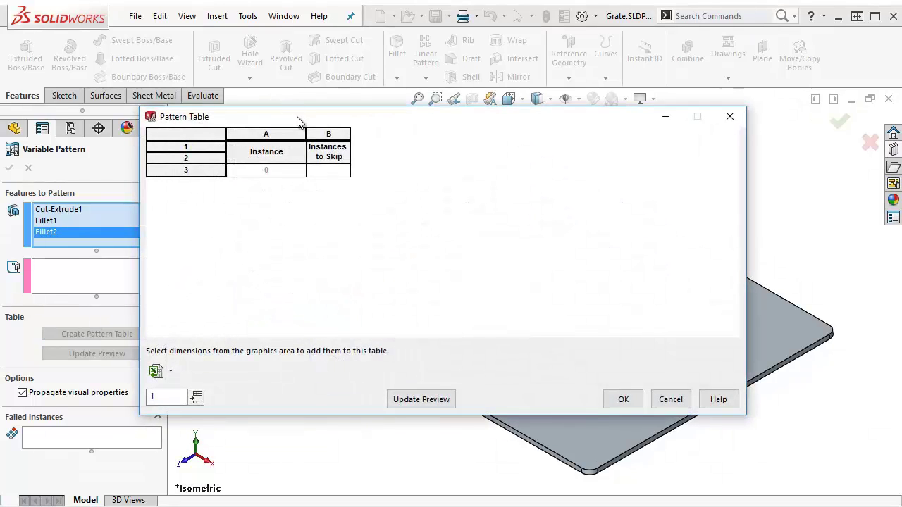
drag(298, 120, 378, 401)
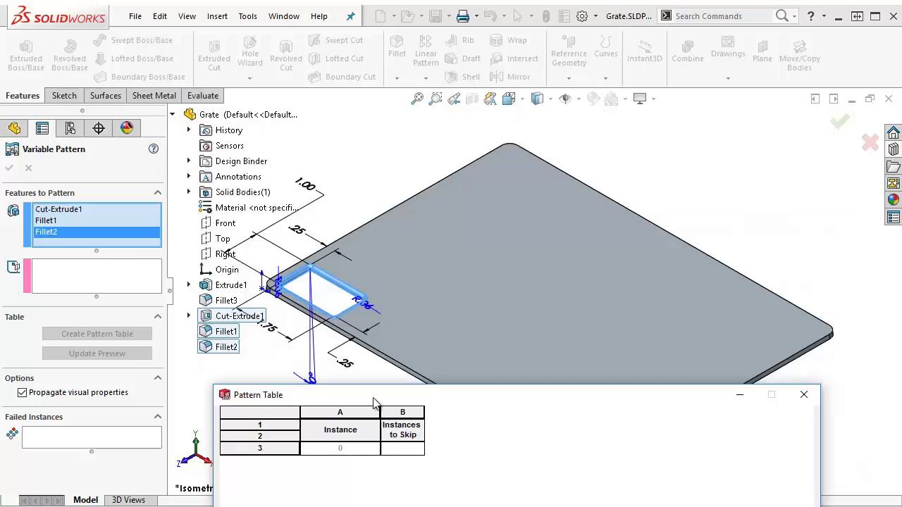
click(310, 185)
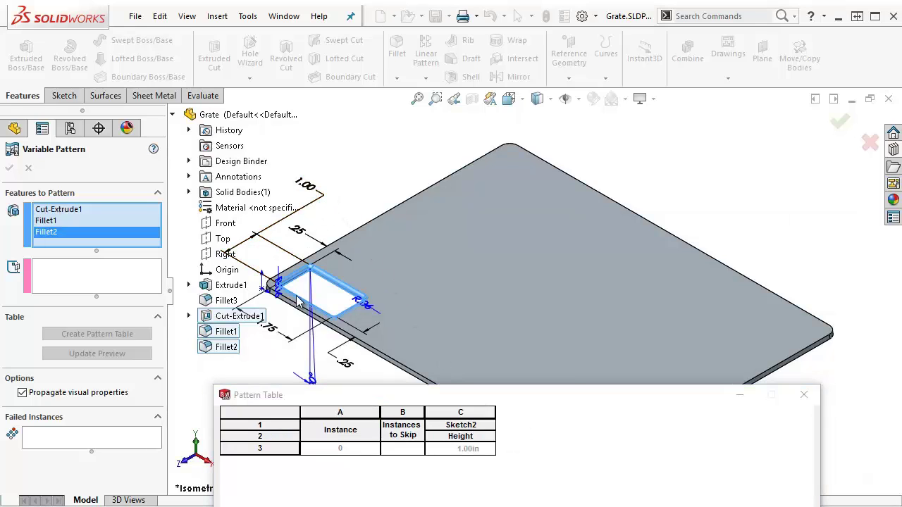
click(295, 339)
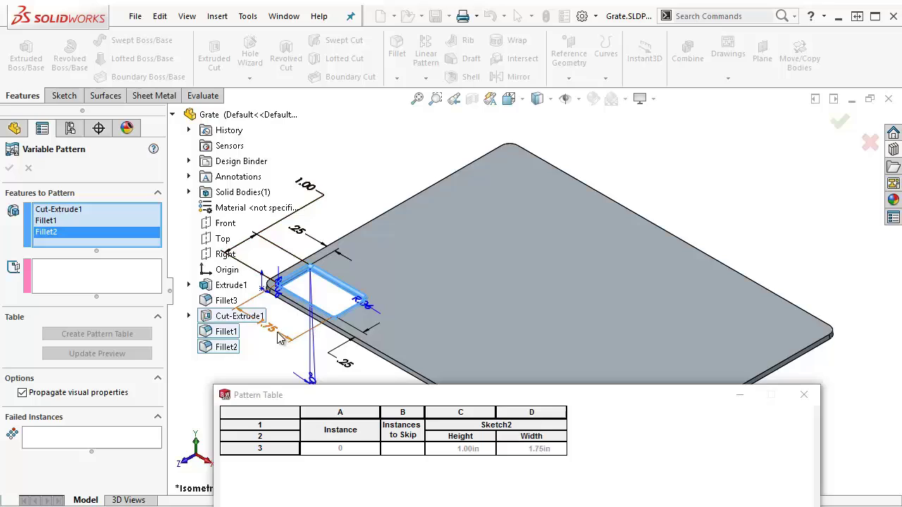
click(344, 363)
click(299, 233)
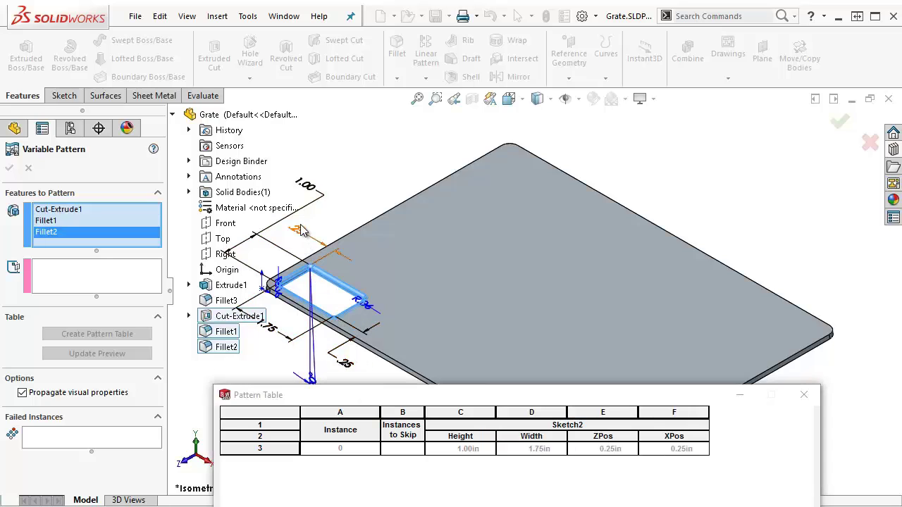
click(367, 314)
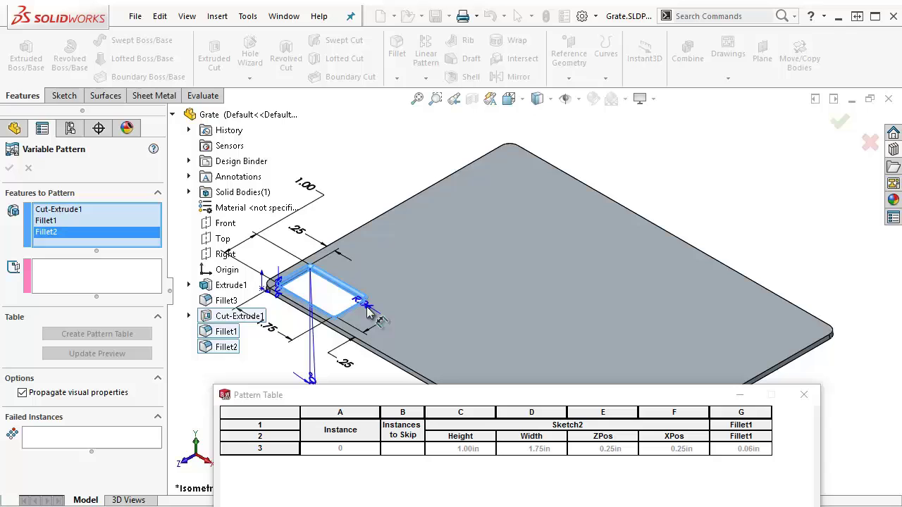
drag(497, 396, 461, 159)
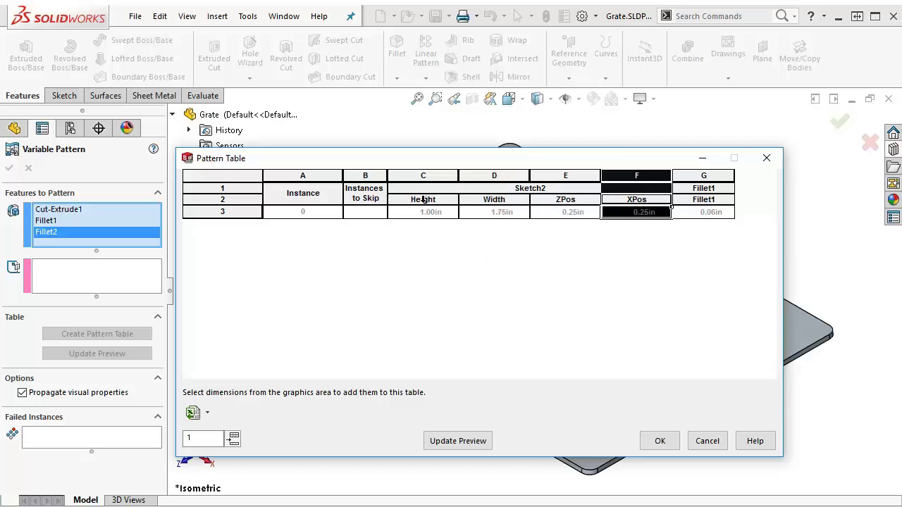
click(560, 200)
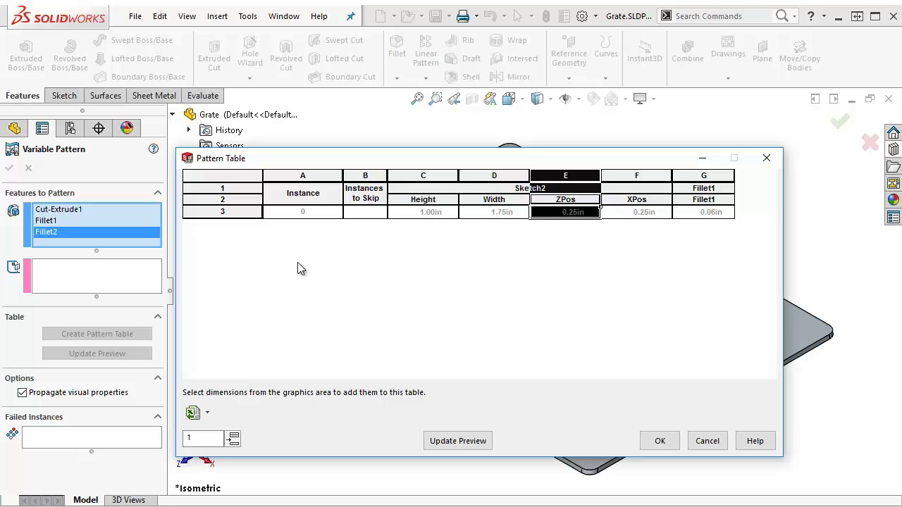
drag(446, 157, 463, 140)
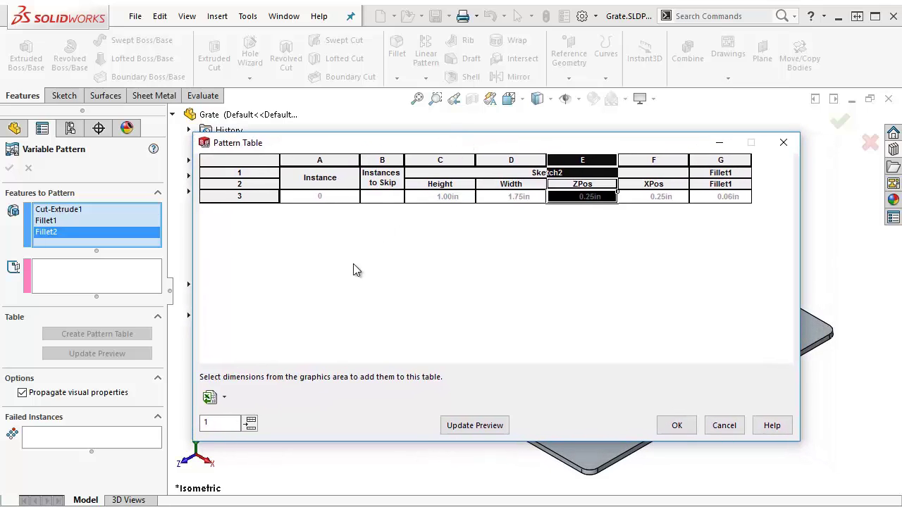
- Add instance rows 1 through 4 to the Pattern Table
click(250, 424)
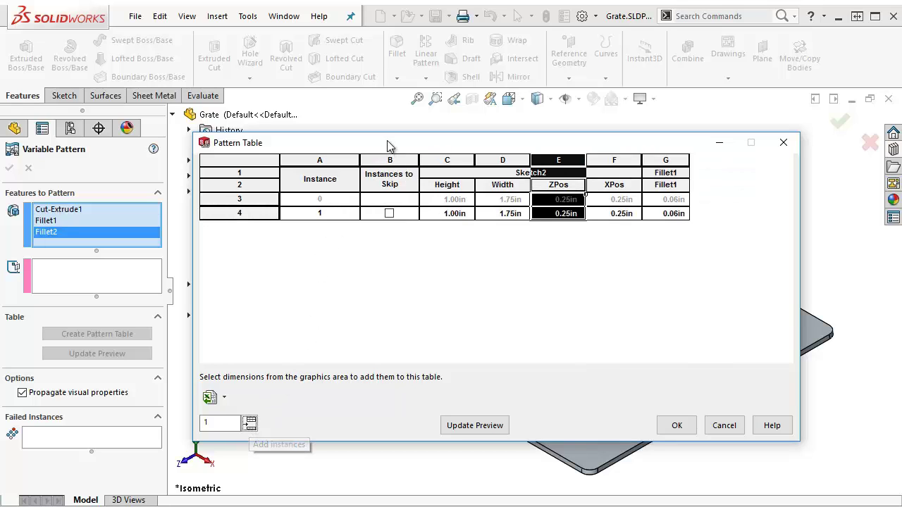
drag(387, 143, 404, 182)
click(271, 442)
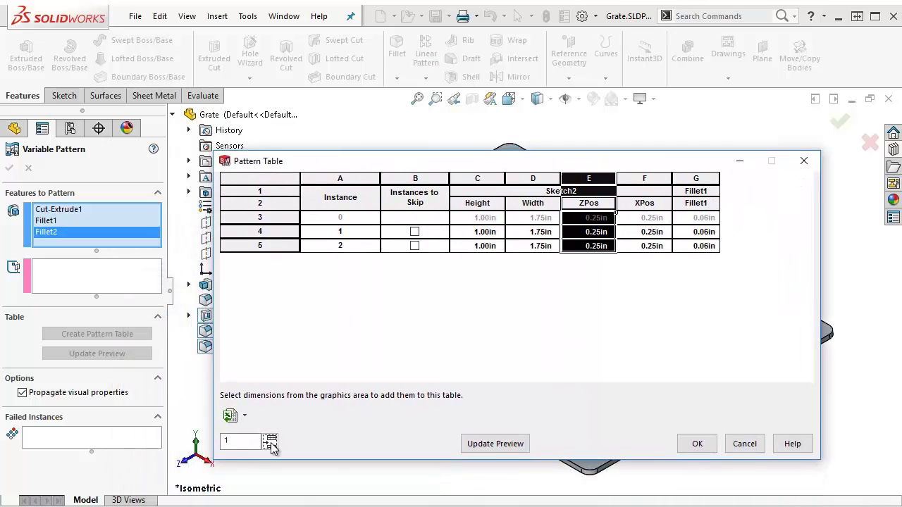
click(270, 442)
click(271, 443)
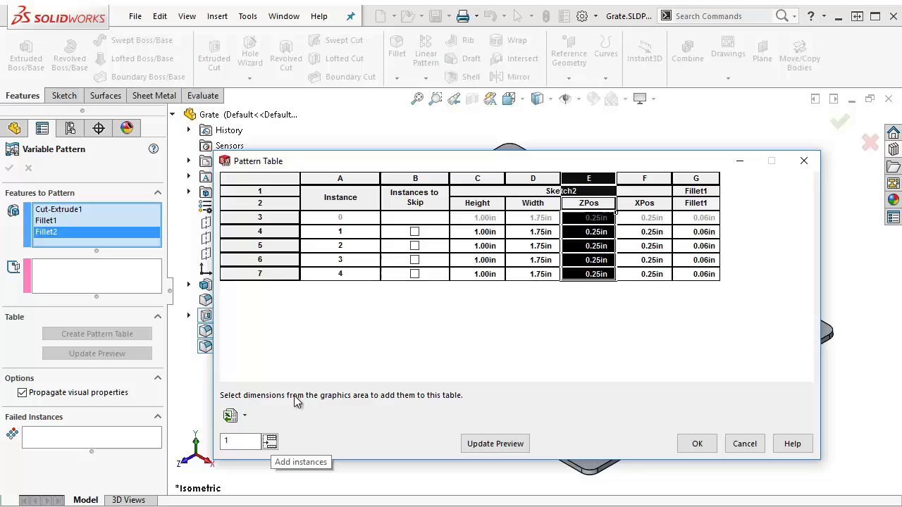
drag(513, 169, 849, 206)
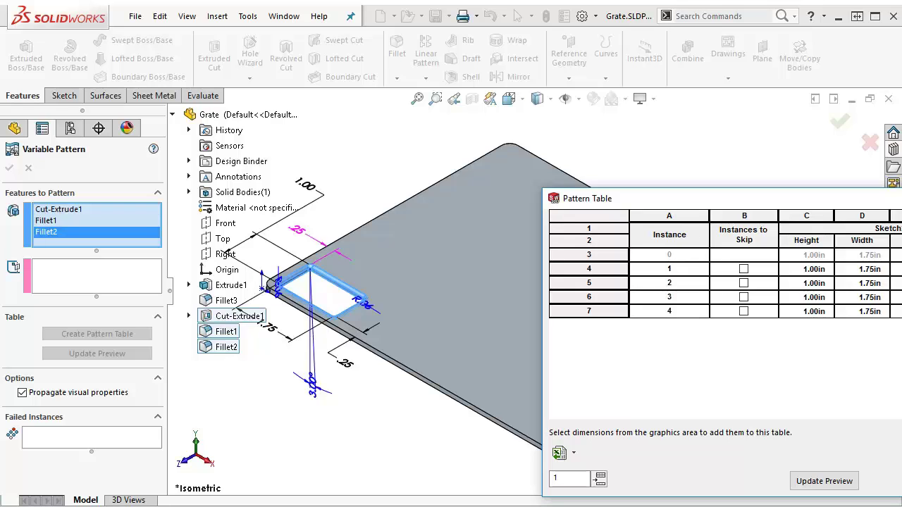
- Fill the instances' XPos values with 2.25, 4.25, 6.25 and 8.25 in
drag(620, 198, 328, 155)
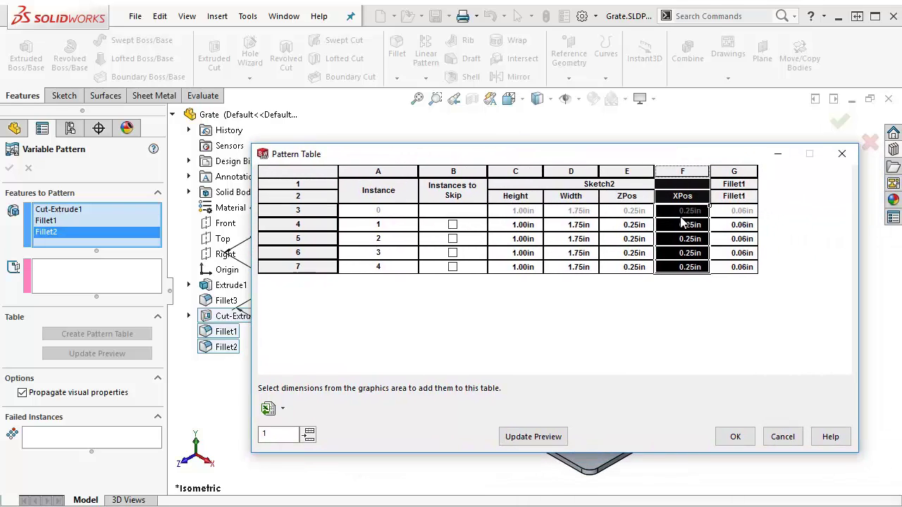
click(683, 224)
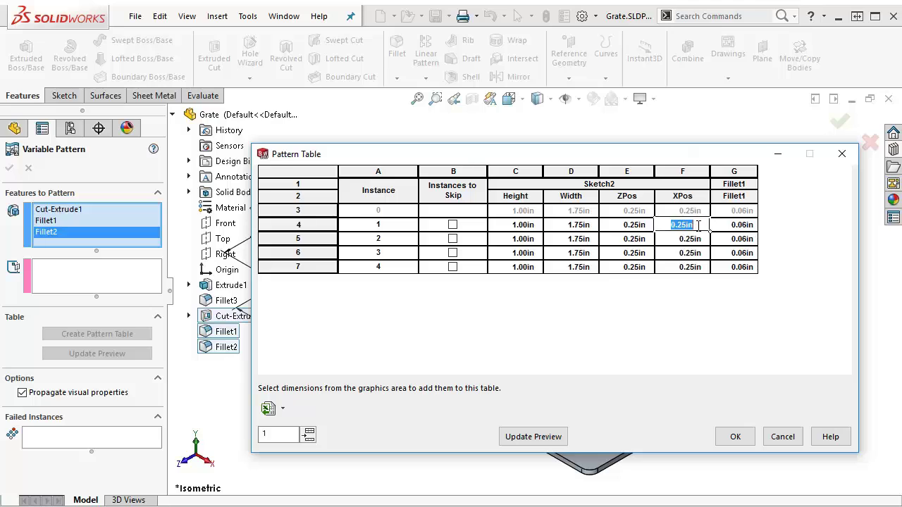
text(=)
key(Return)
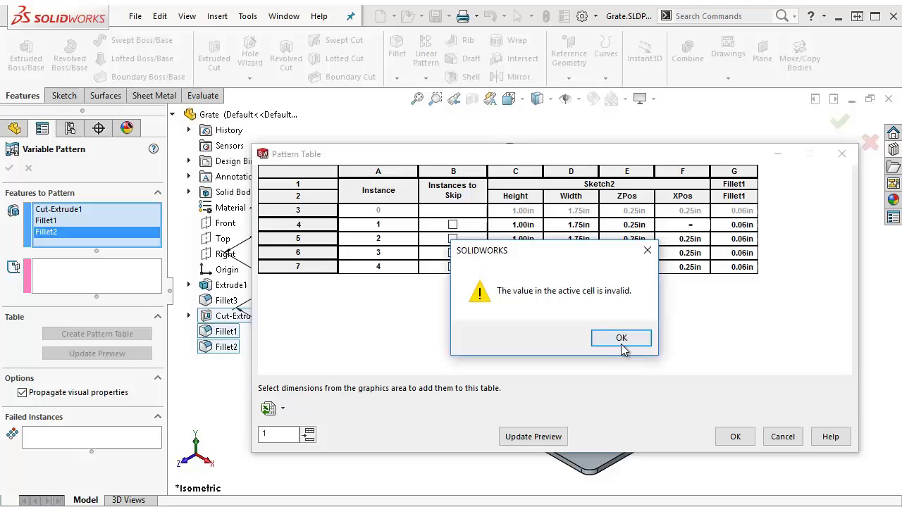
click(621, 339)
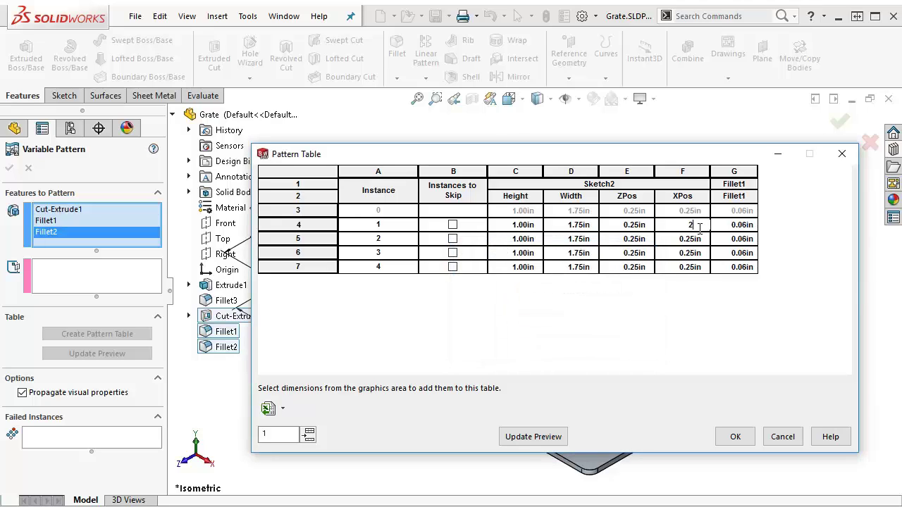
key(BackSpace)
drag(640, 155, 653, 395)
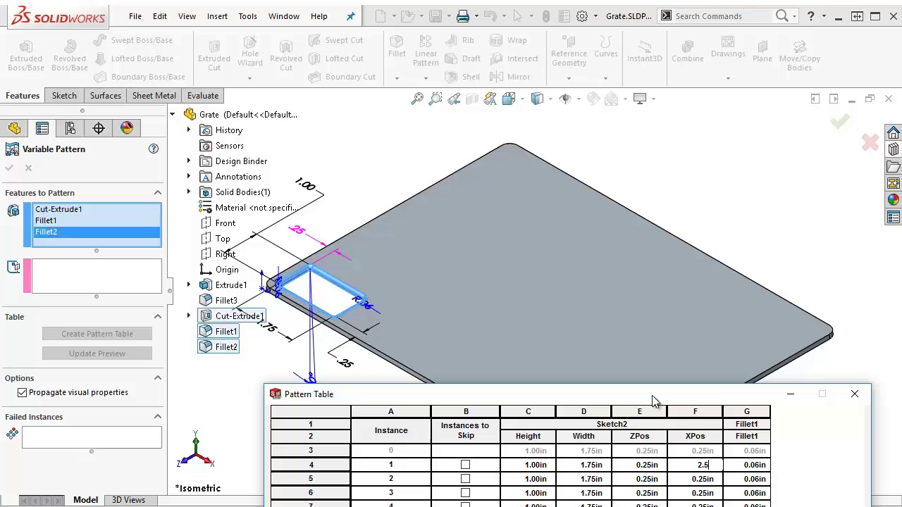
drag(653, 401, 622, 143)
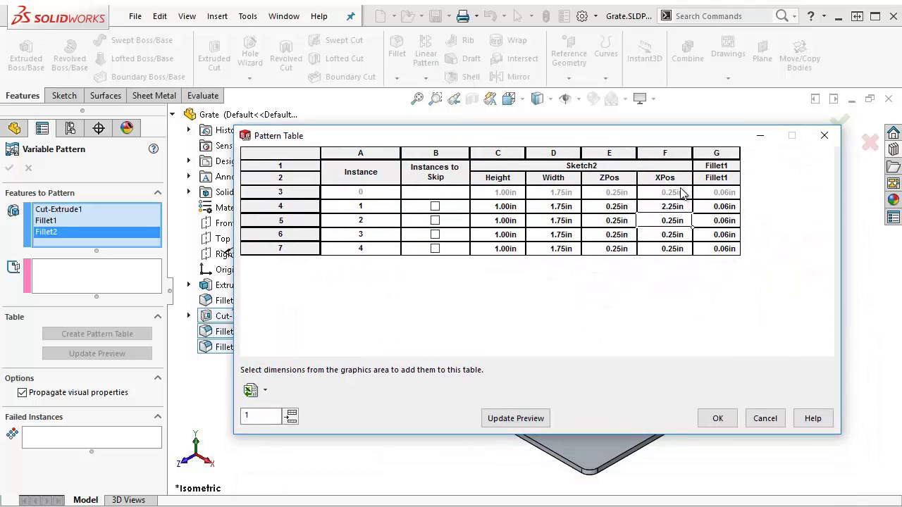
drag(682, 192, 680, 206)
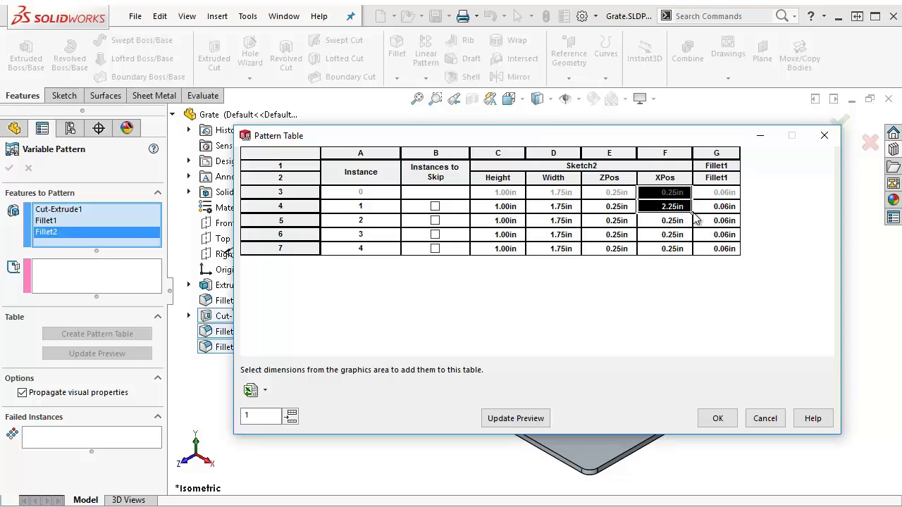
drag(694, 215, 690, 255)
click(731, 222)
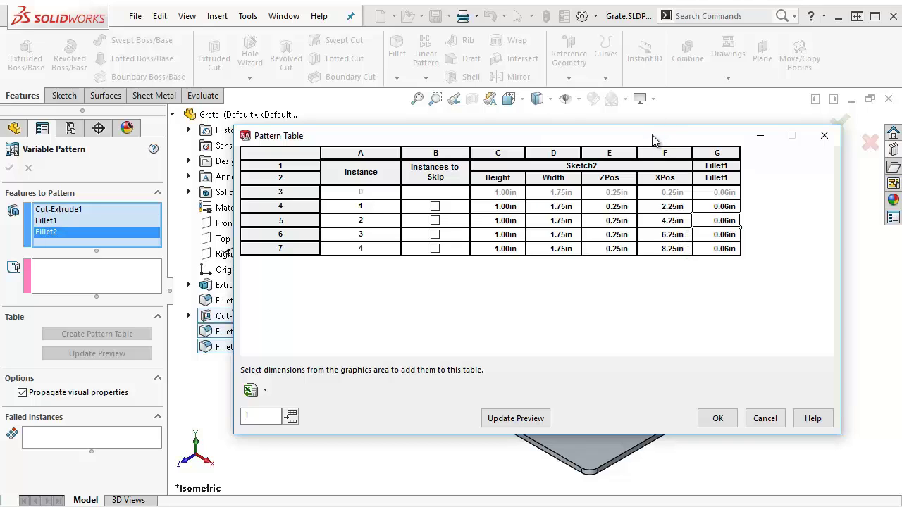
- Update the preview and inspect the four filleted pockets beside the original cutout
click(525, 418)
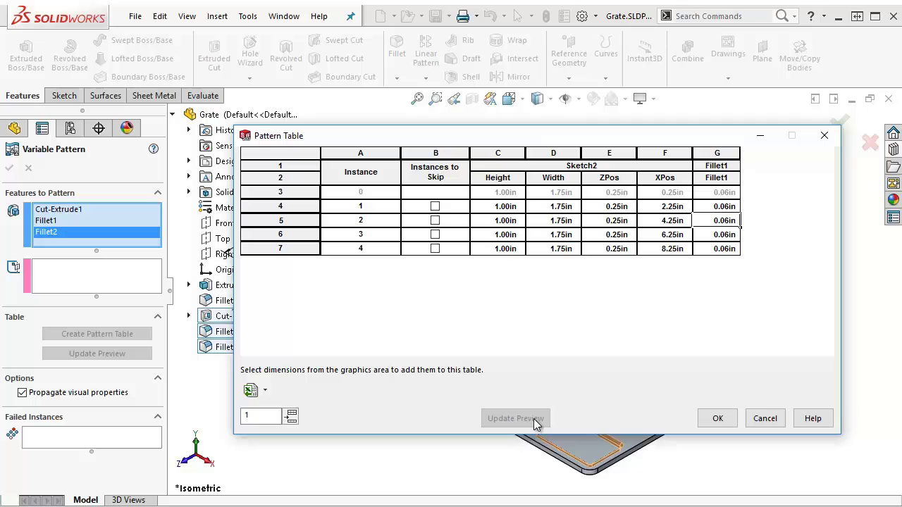
drag(550, 141, 529, 486)
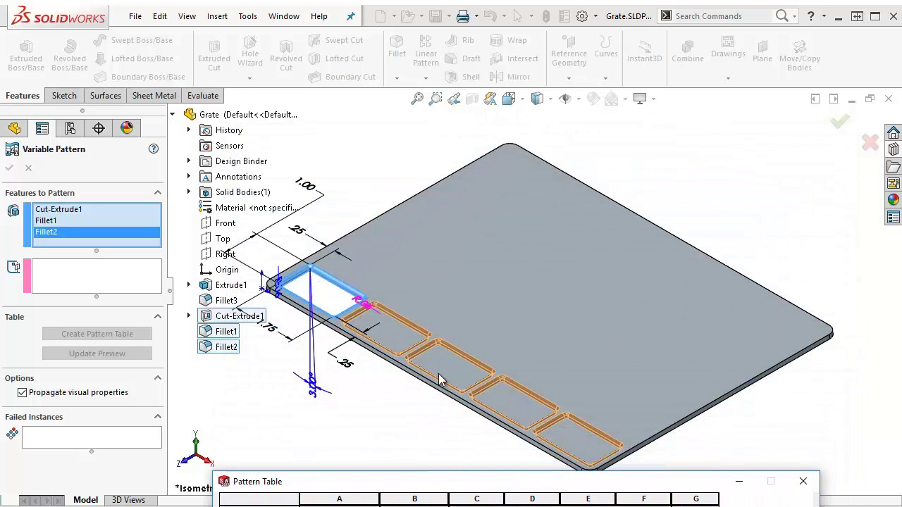
drag(627, 483, 652, 235)
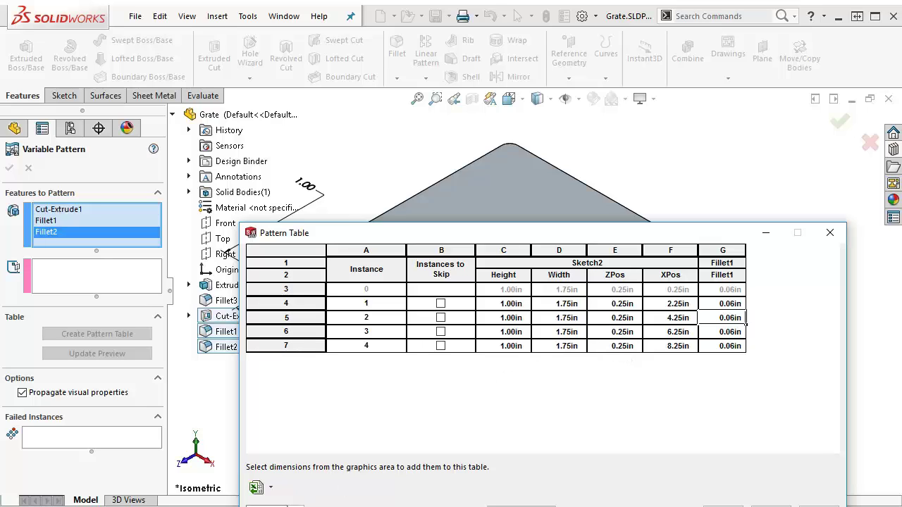
- Add a fifth instance row with ZPos 1.50in and XPos 4.25in
click(521, 506)
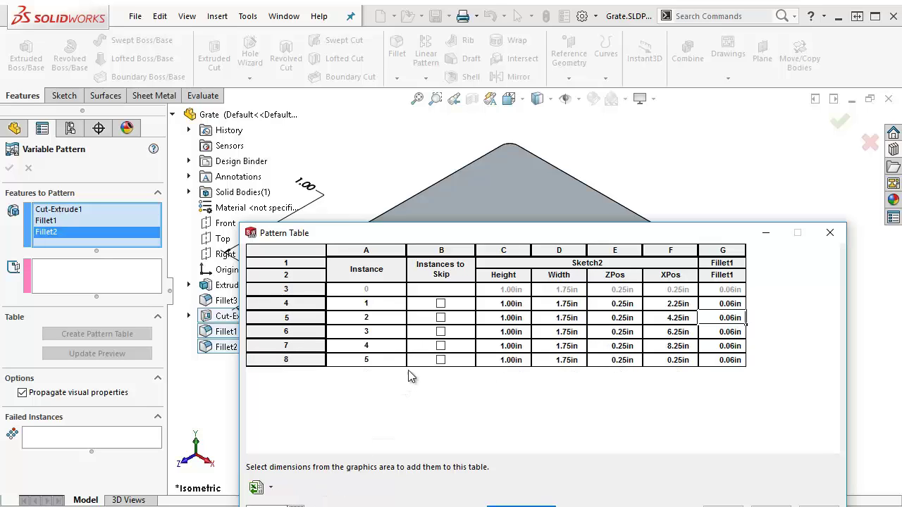
click(513, 360)
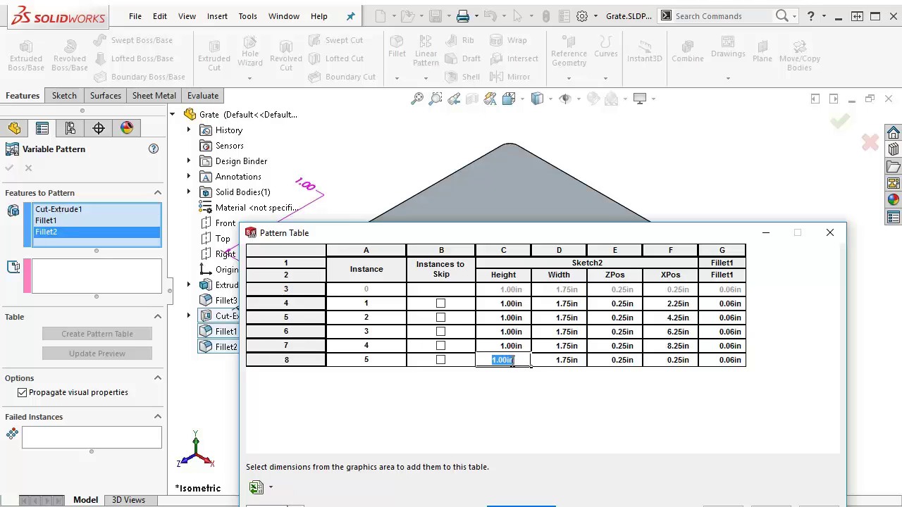
click(630, 361)
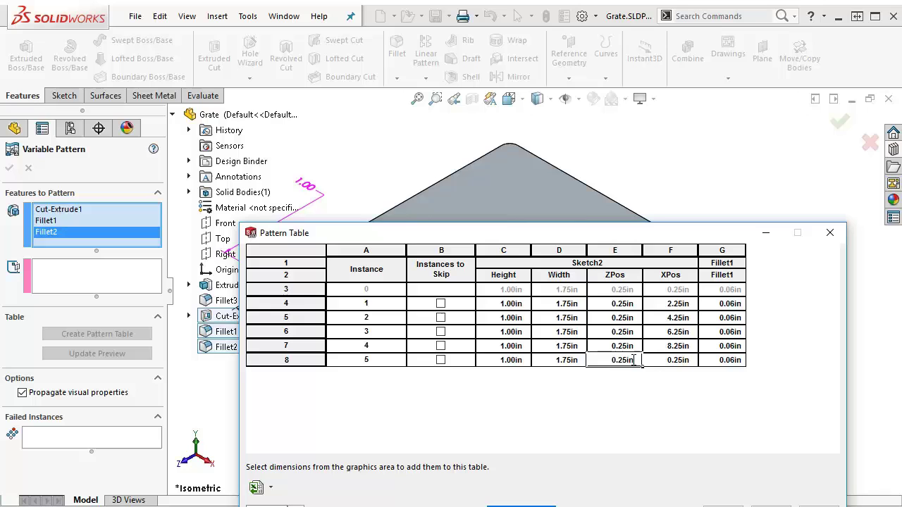
drag(570, 238, 527, 236)
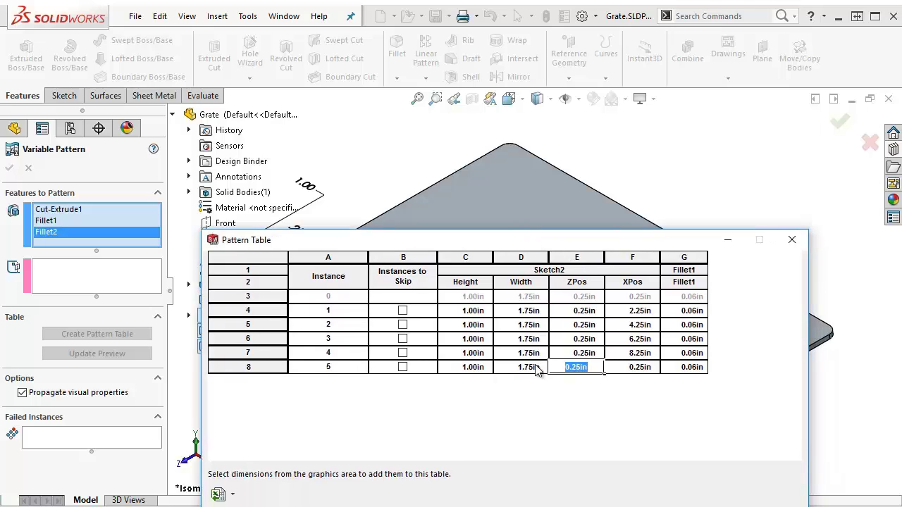
text(1.5)
key(Return)
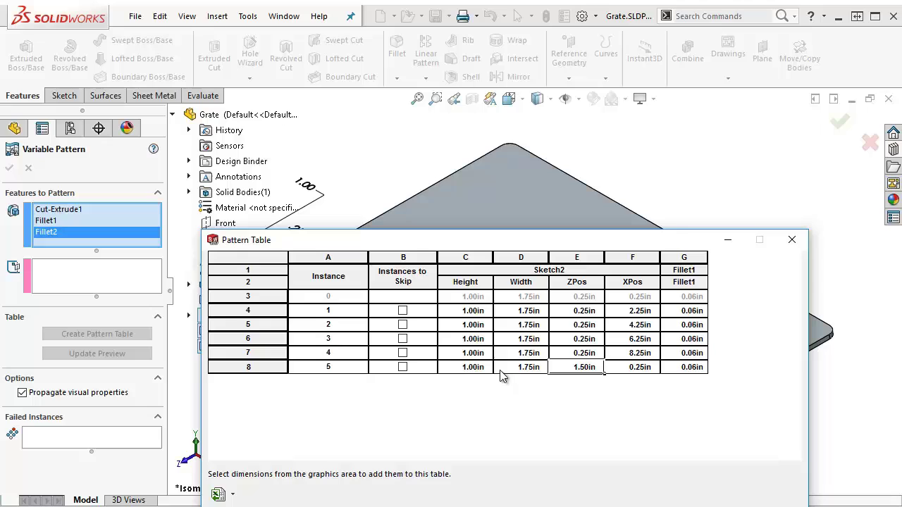
click(642, 368)
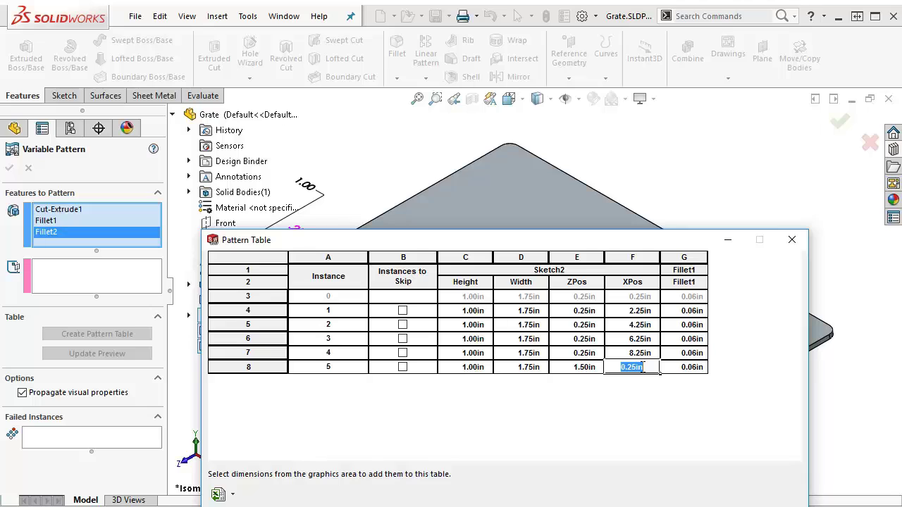
text(4)
key(Return)
- Set the fifth instance's Height and Width to 4.00in
click(464, 371)
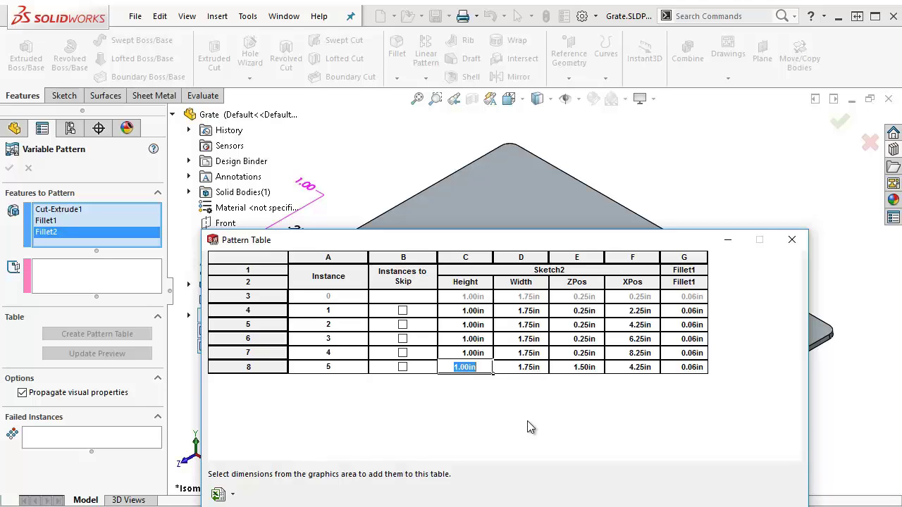
text(4)
click(531, 369)
click(544, 366)
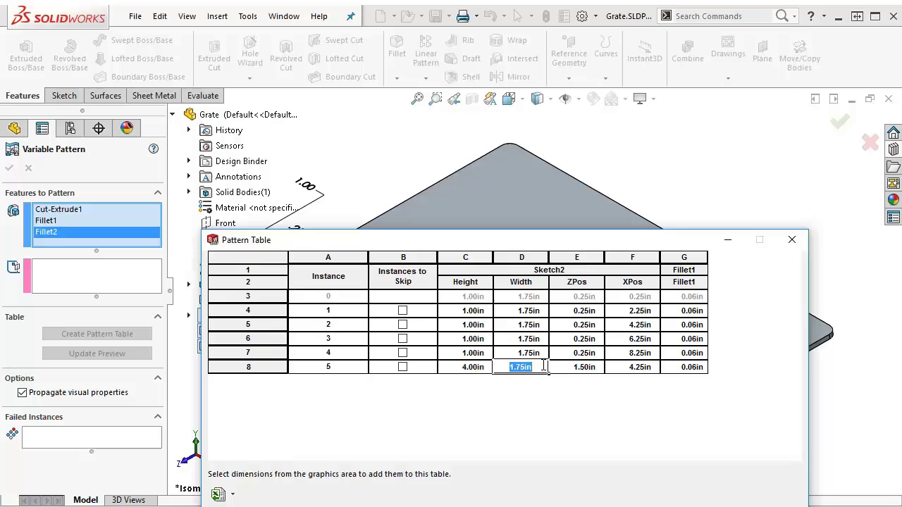
text(4.00in)
drag(529, 243, 331, 39)
- Preview the large fifth instance, then narrow its Width to 3.75in
click(295, 317)
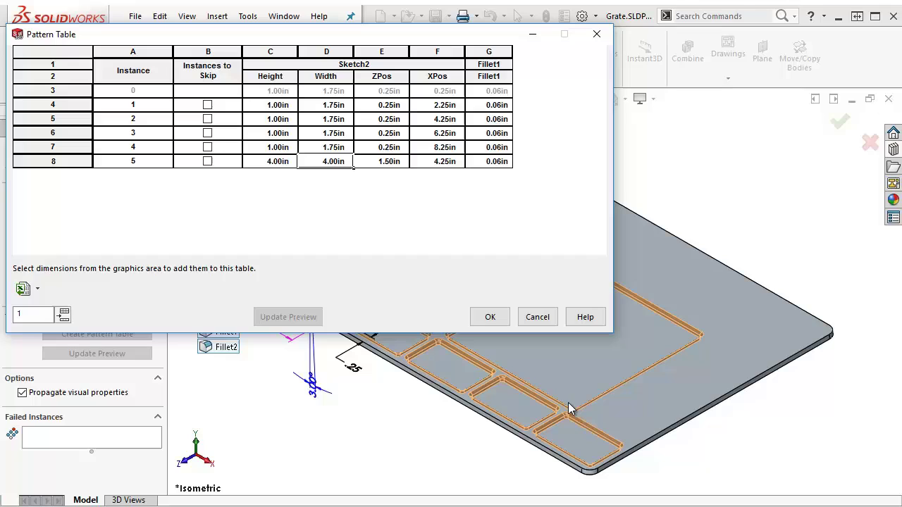
double_click(327, 161)
text(3.7)
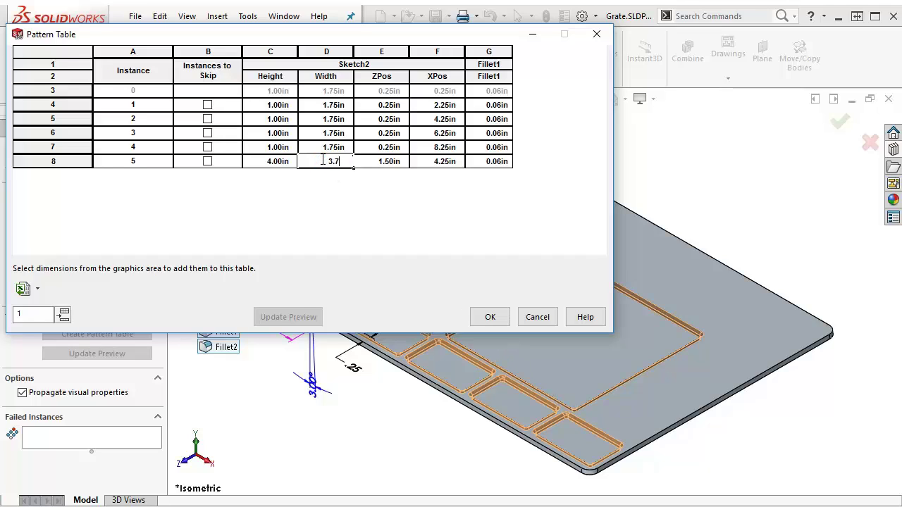
text(5)
key(Return)
click(303, 319)
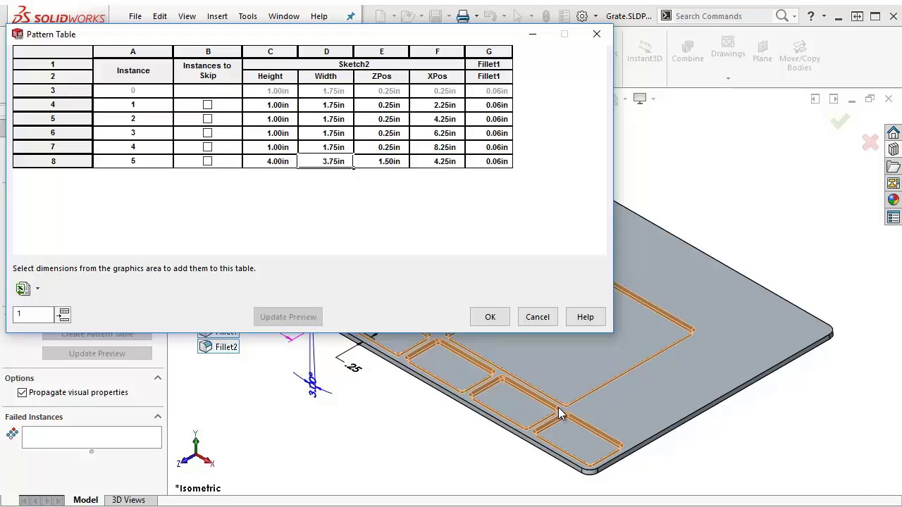
- Set the fifth instance's Fillet1 radius to 0.50in and refresh the preview
scroll(560, 414, down, 4)
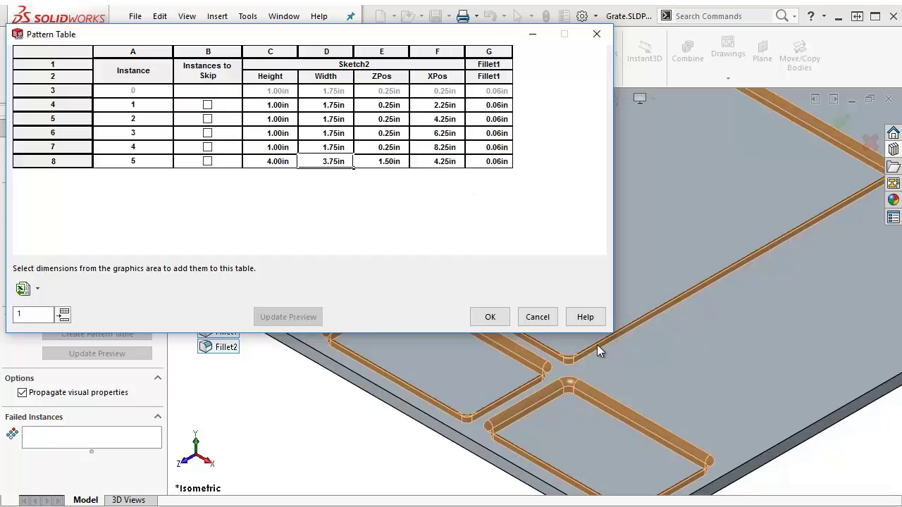
double_click(492, 161)
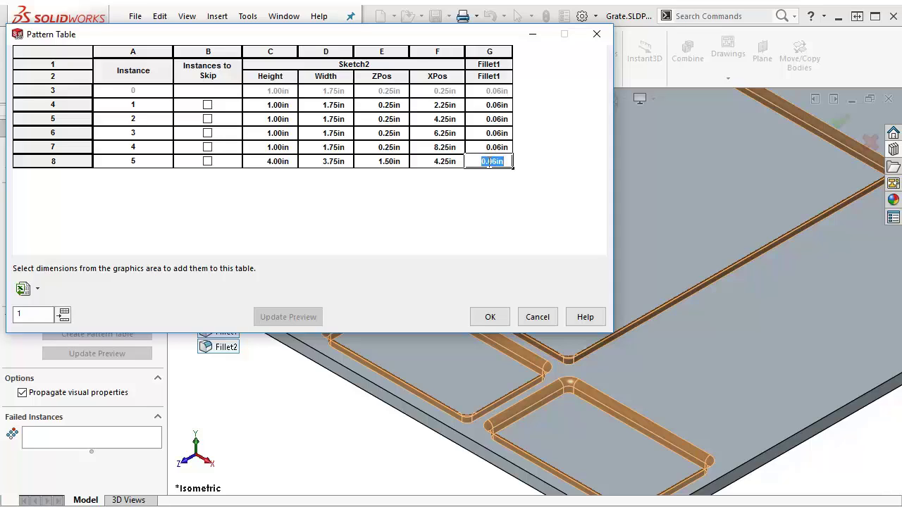
text(.5)
key(Return)
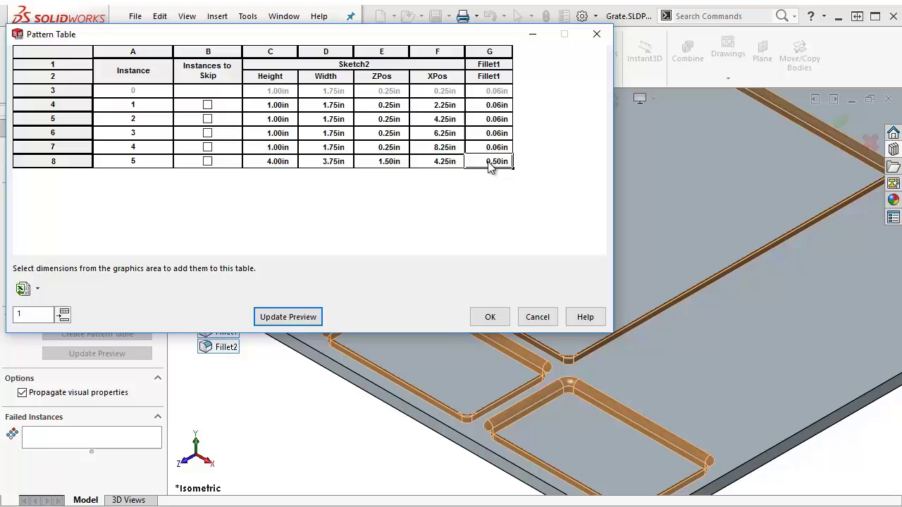
click(292, 316)
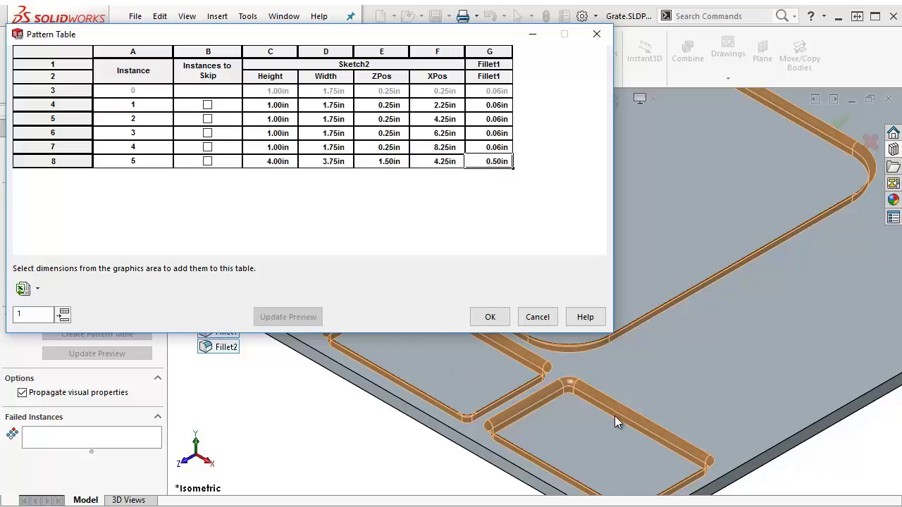
scroll(615, 422, up, 5)
drag(313, 39, 539, 202)
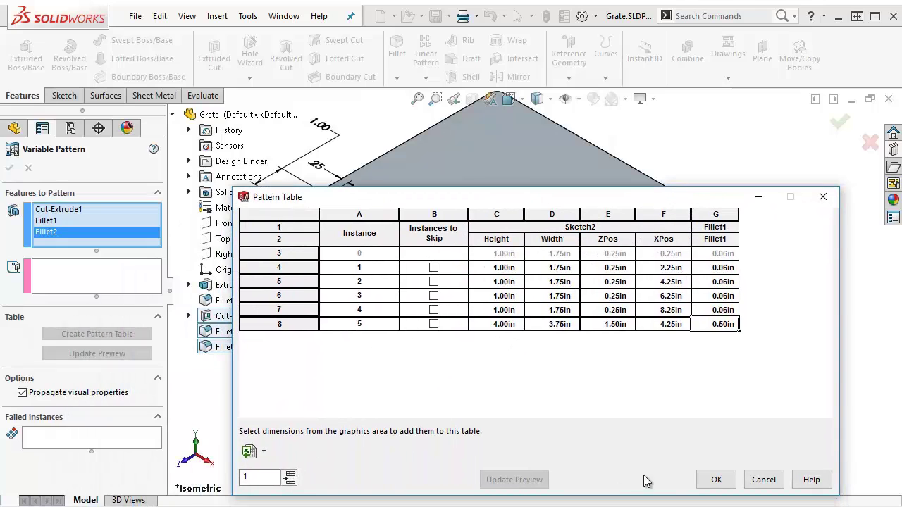
- Complete VarPattern1 with all five pockets, then reopen its Pattern Table for editing
click(718, 482)
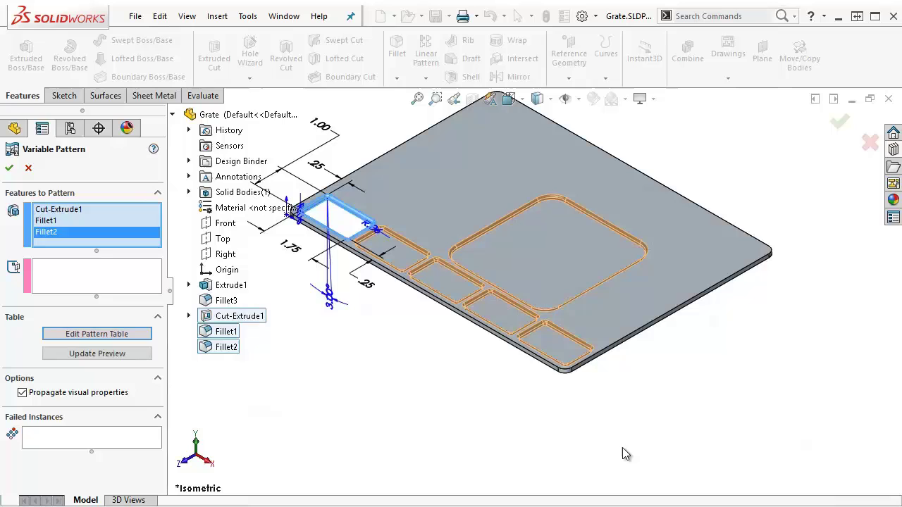
click(9, 168)
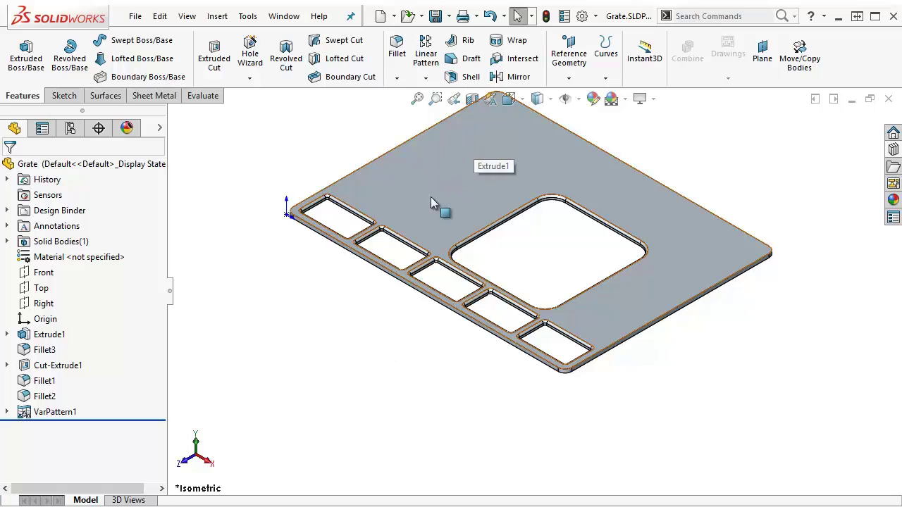
right_click(43, 413)
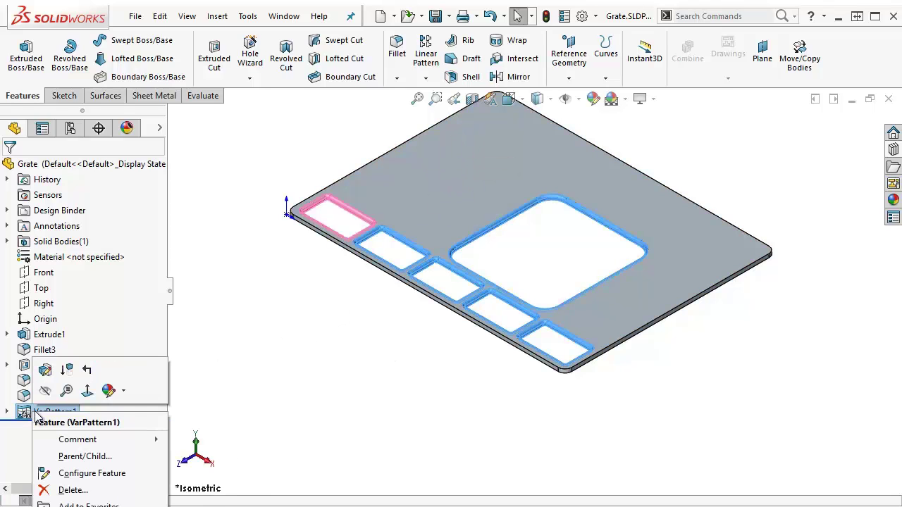
click(45, 372)
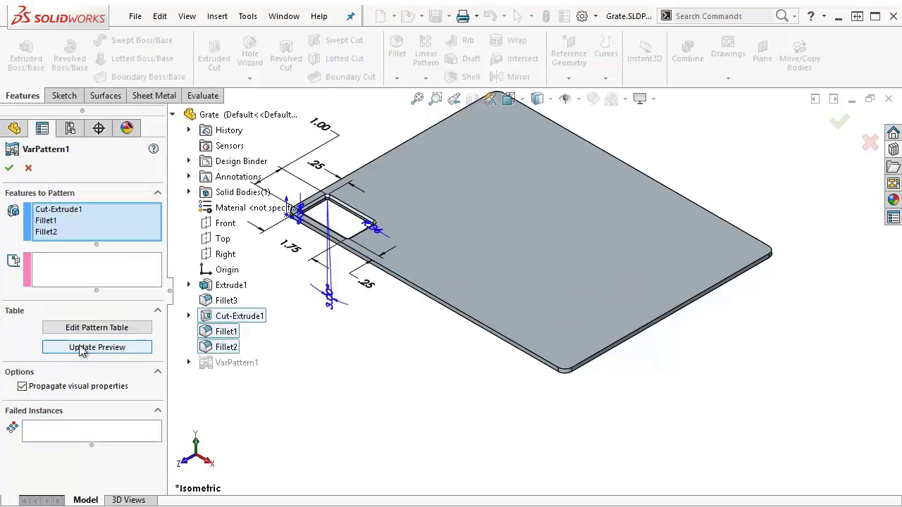
click(130, 329)
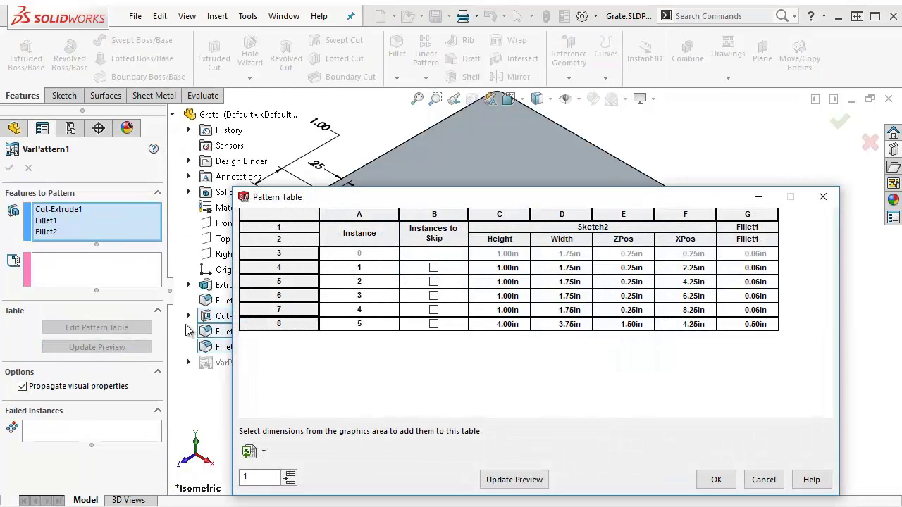
- Add a sixth pattern instance with Height 4.00in and Width 3.75in
click(289, 478)
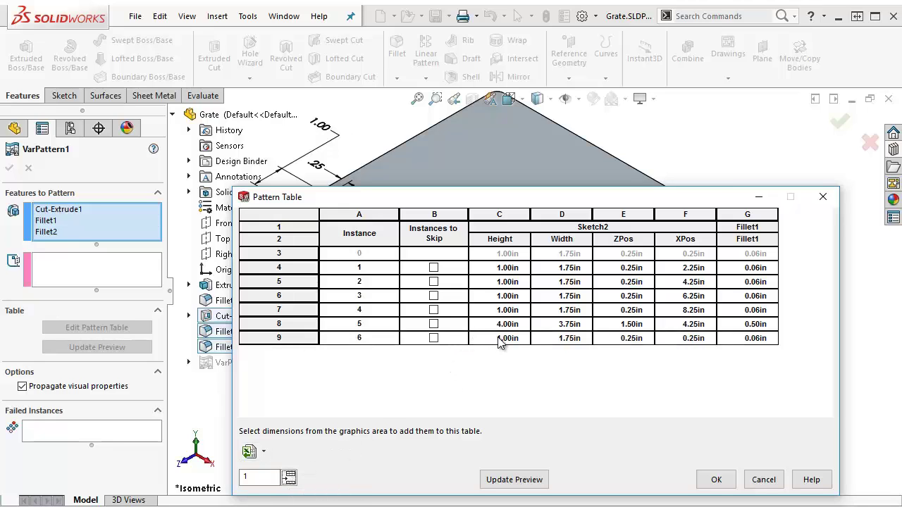
double_click(519, 339)
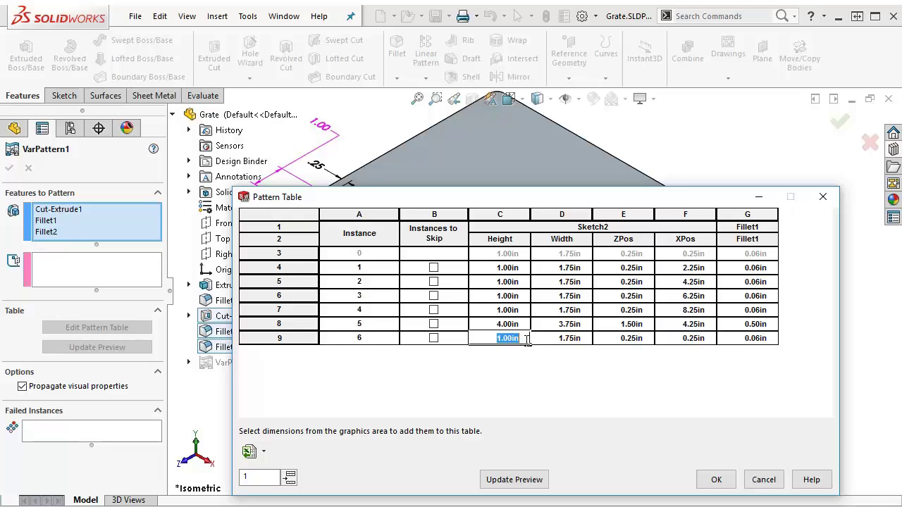
text(4)
double_click(577, 339)
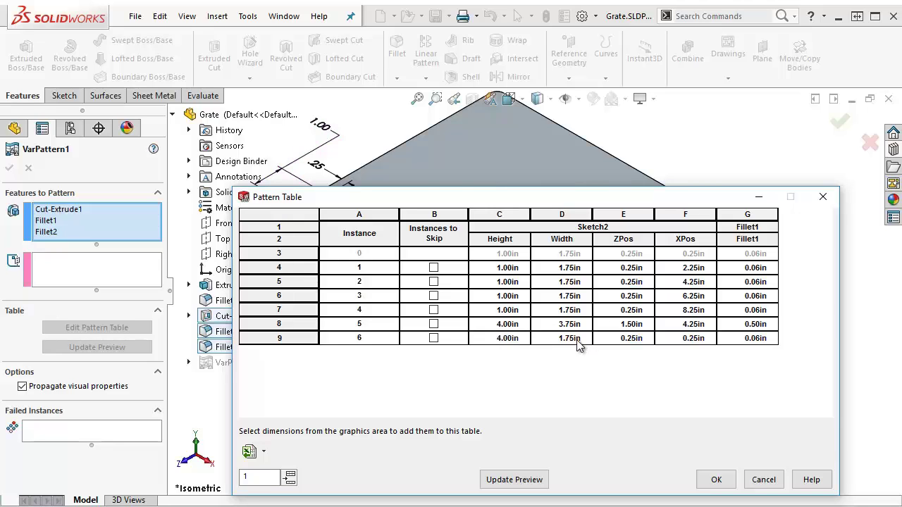
text(3)
click(623, 343)
- Set instance 6 to ZPos 1.50in with a 0.25in fillet, then preview the pattern
double_click(644, 340)
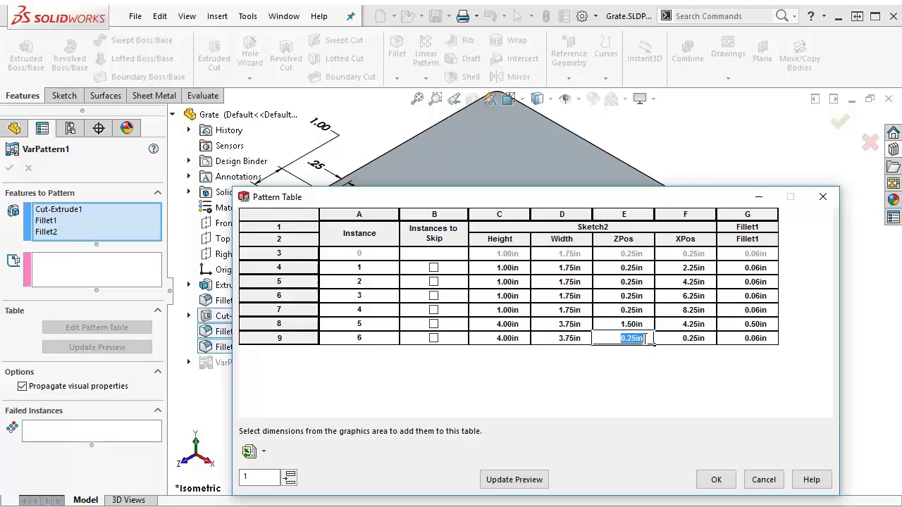
text(1.5)
key(Return)
double_click(772, 342)
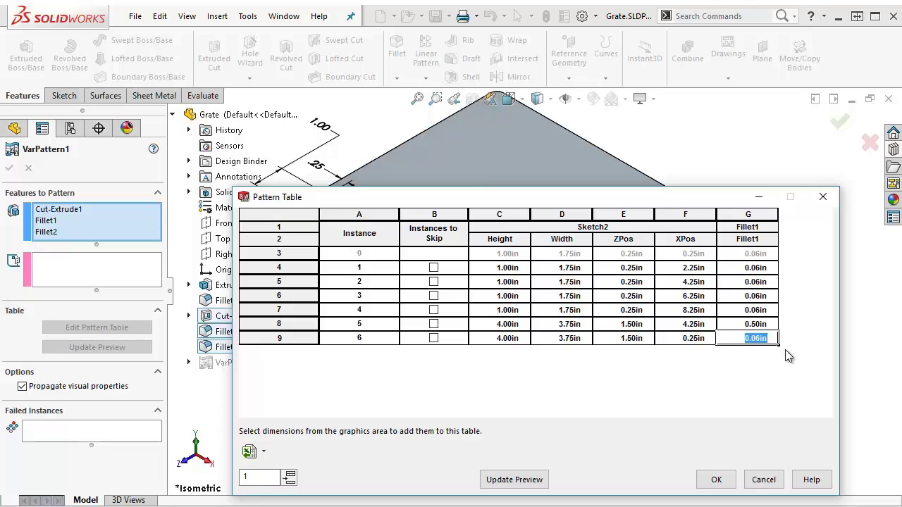
text(.25)
click(511, 481)
drag(570, 198, 531, 143)
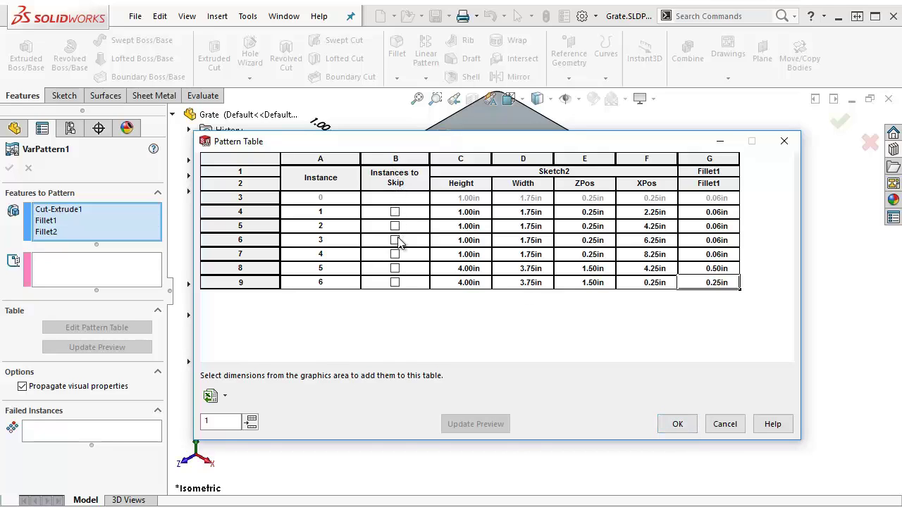
- Mark instance 5 as skipped in the Pattern Table and accept the table
click(395, 268)
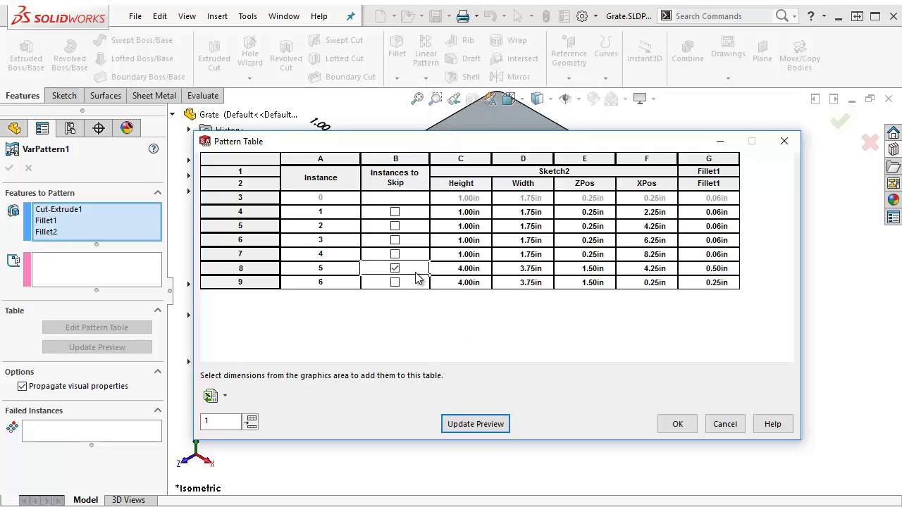
click(680, 423)
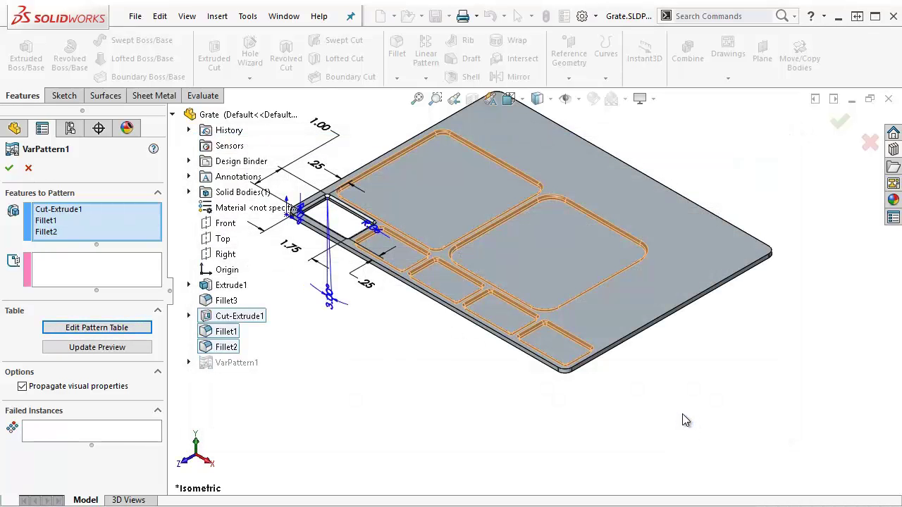
- Finish VarPattern1 and step through its instances down to VarInstance5
click(10, 168)
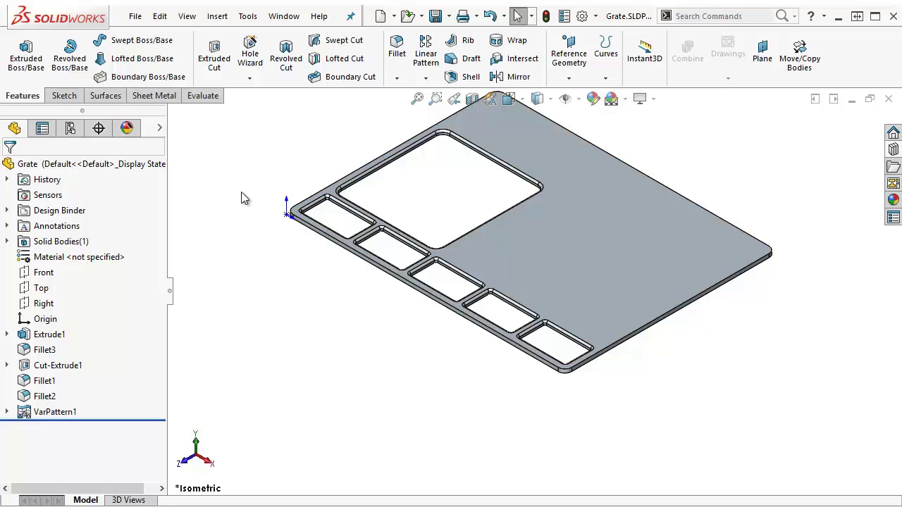
click(7, 412)
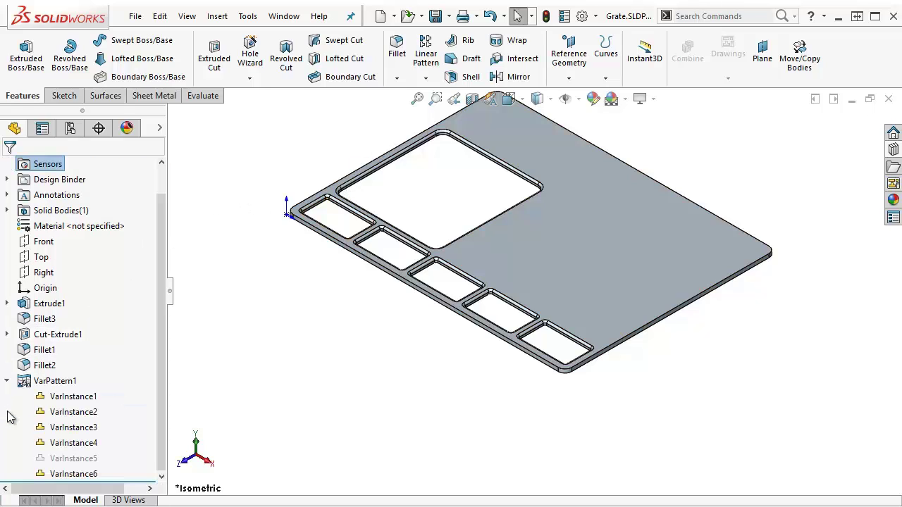
click(60, 398)
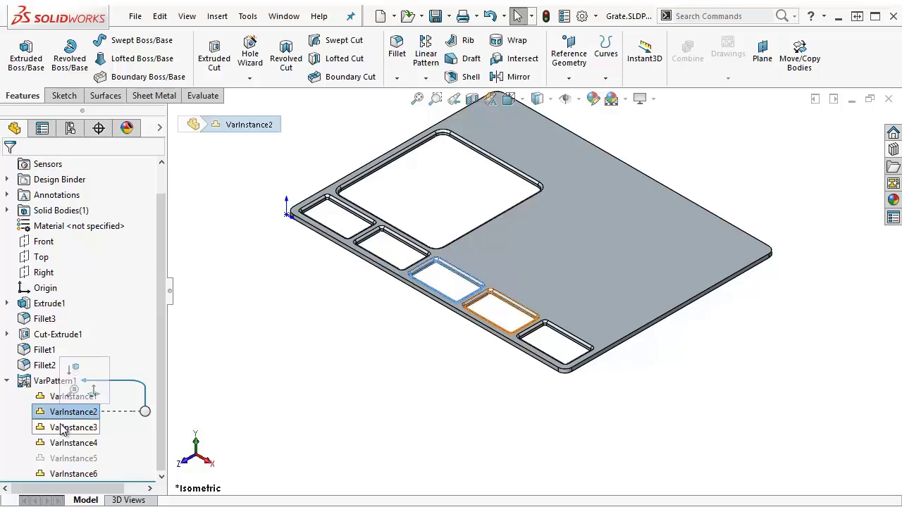
click(62, 428)
click(61, 444)
click(60, 458)
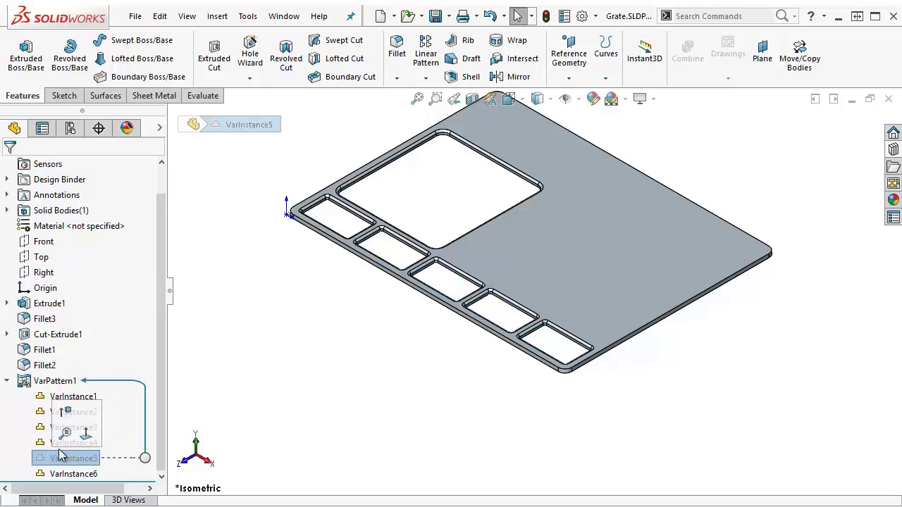
- Unsuppress VarInstance5 to check its large cut, then suppress it again
click(67, 416)
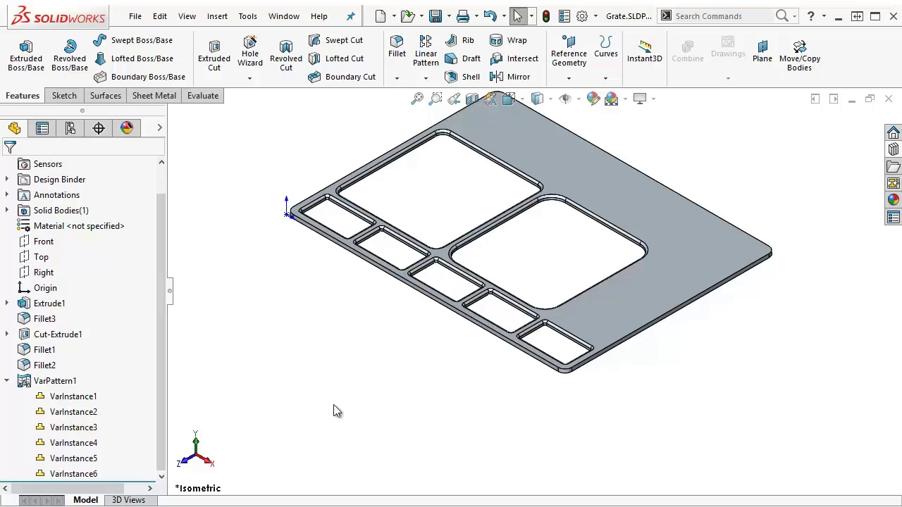
click(70, 458)
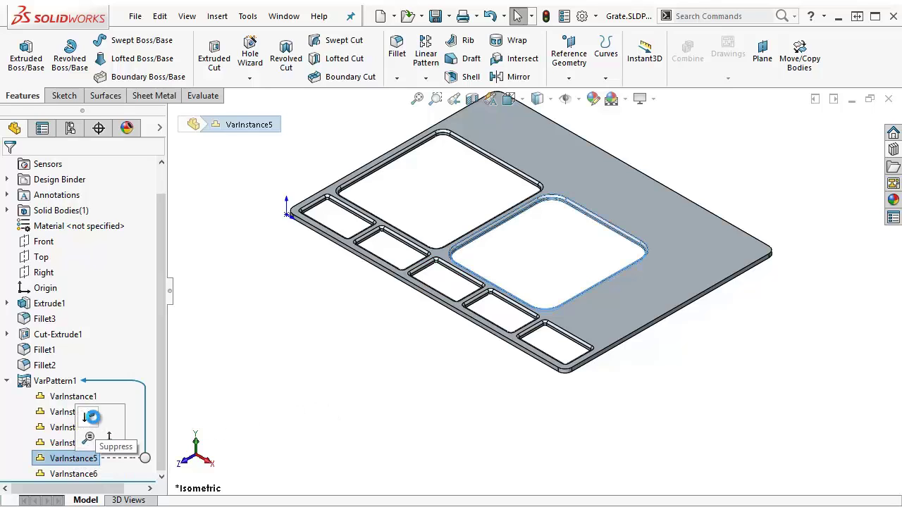
click(84, 444)
- Add a new Grate configuration named 'Config 2'
click(70, 127)
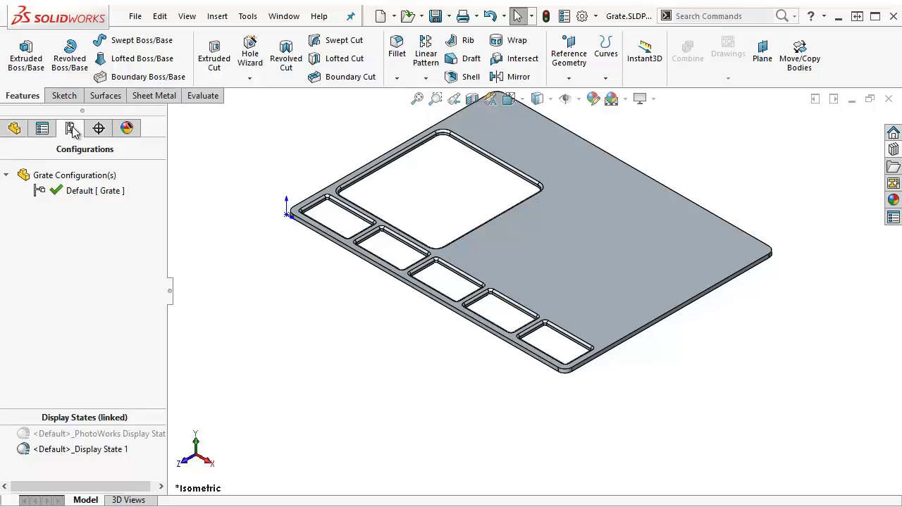
right_click(73, 176)
click(134, 203)
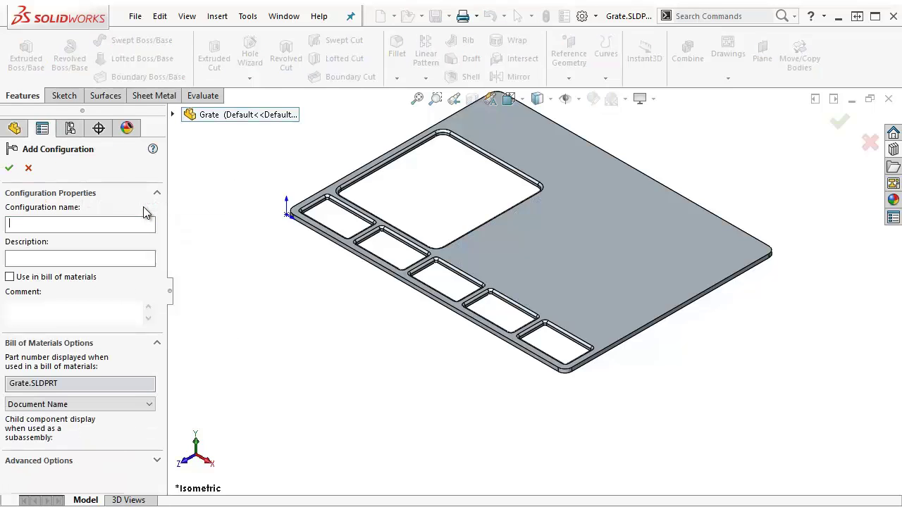
text(Config )
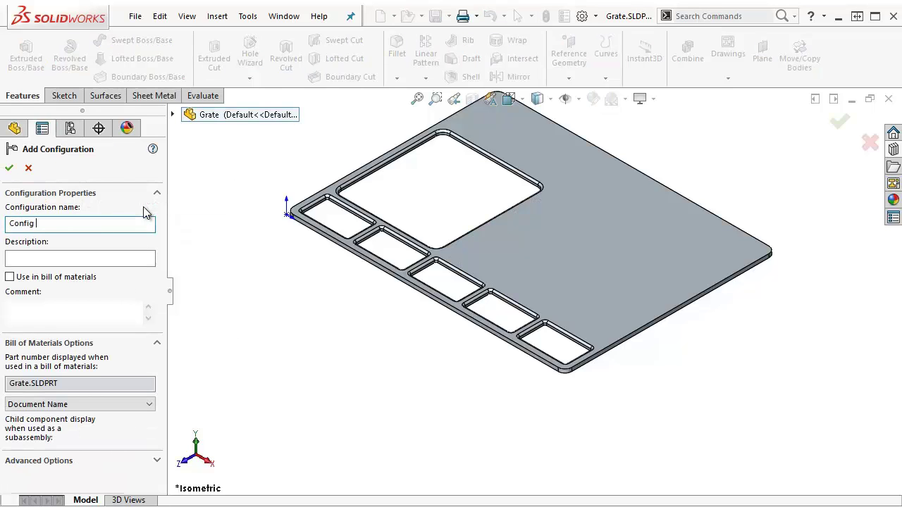
text(2)
key(Return)
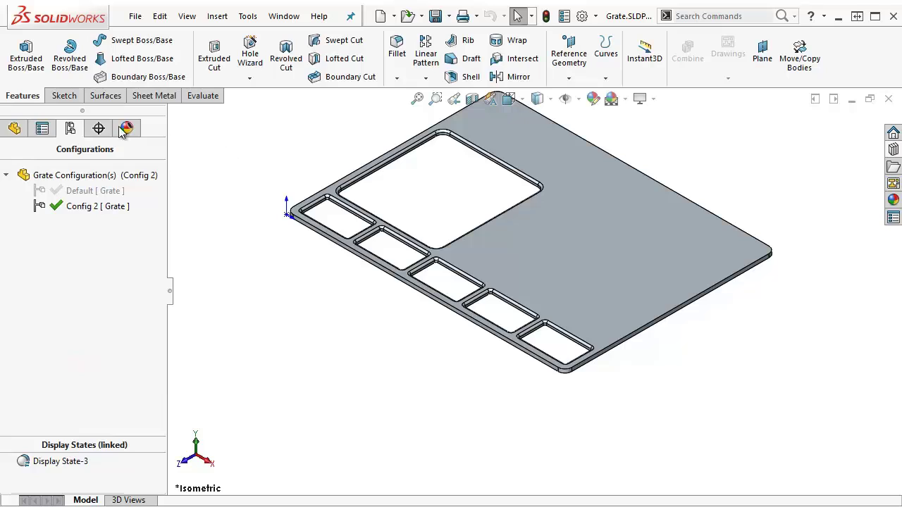
- In Config 2, unsuppress VarInstance5 and suppress VarInstance6
click(14, 128)
click(7, 413)
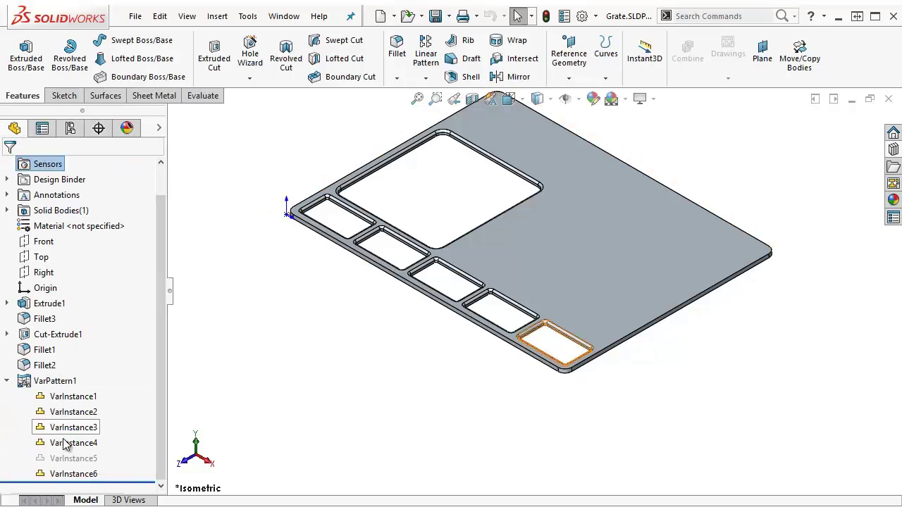
click(84, 459)
click(96, 415)
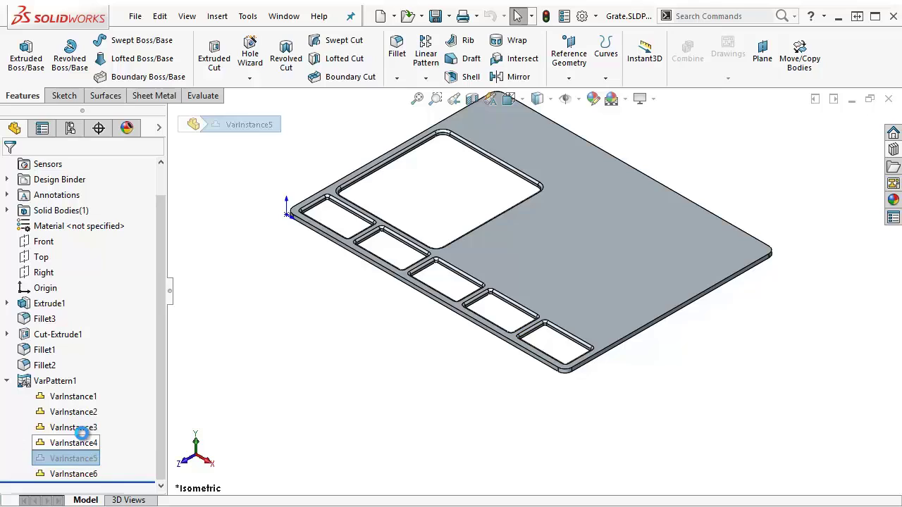
click(74, 474)
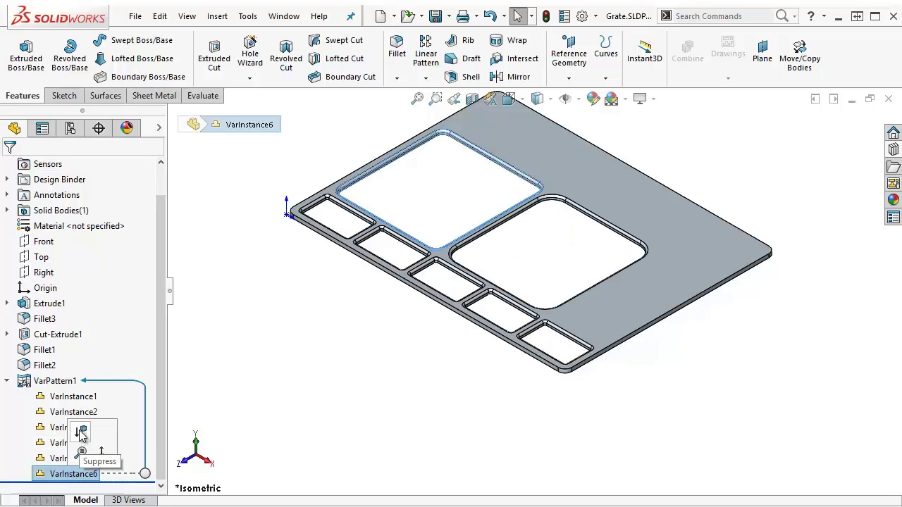
click(81, 452)
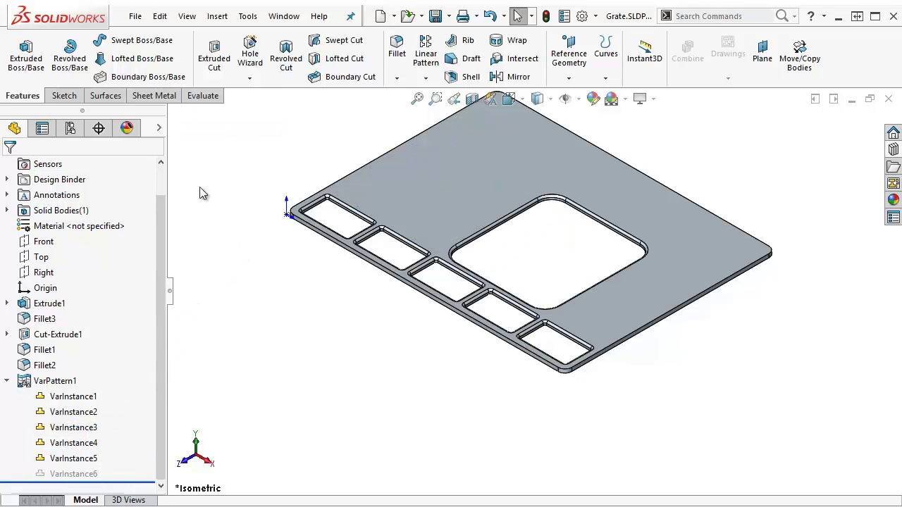
- Compare against the Default configuration, then reactivate Config 2 and select VarPattern1
click(70, 127)
double_click(79, 191)
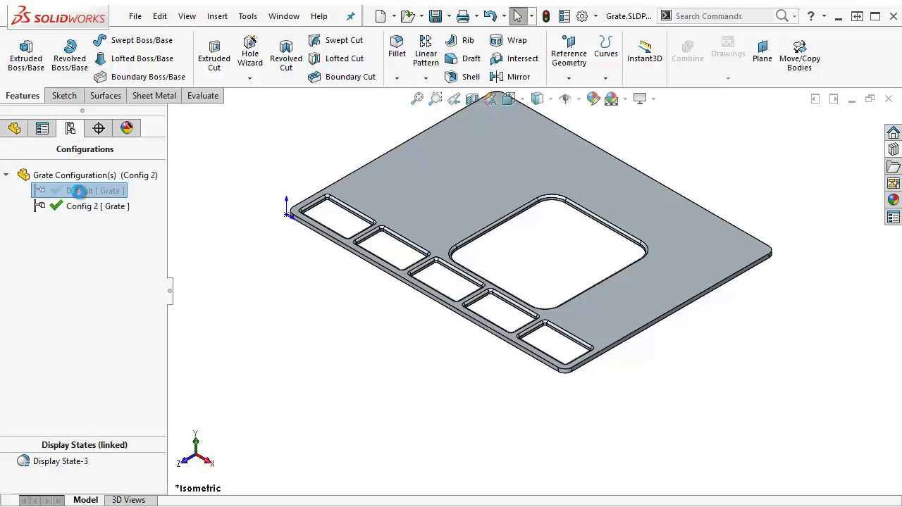
double_click(81, 205)
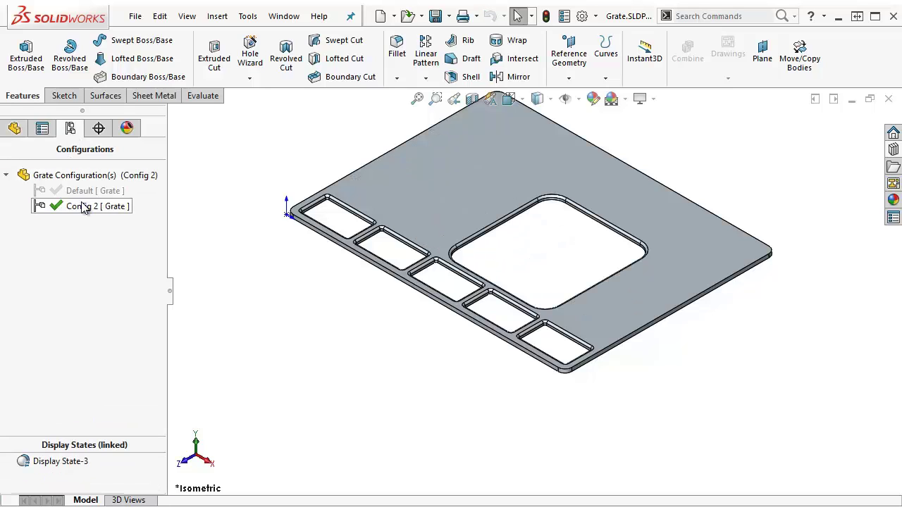
click(14, 128)
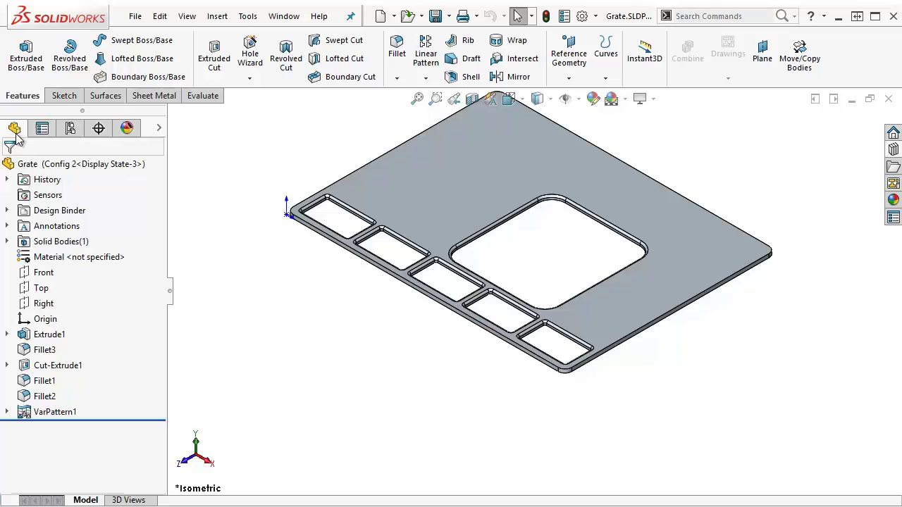
click(56, 411)
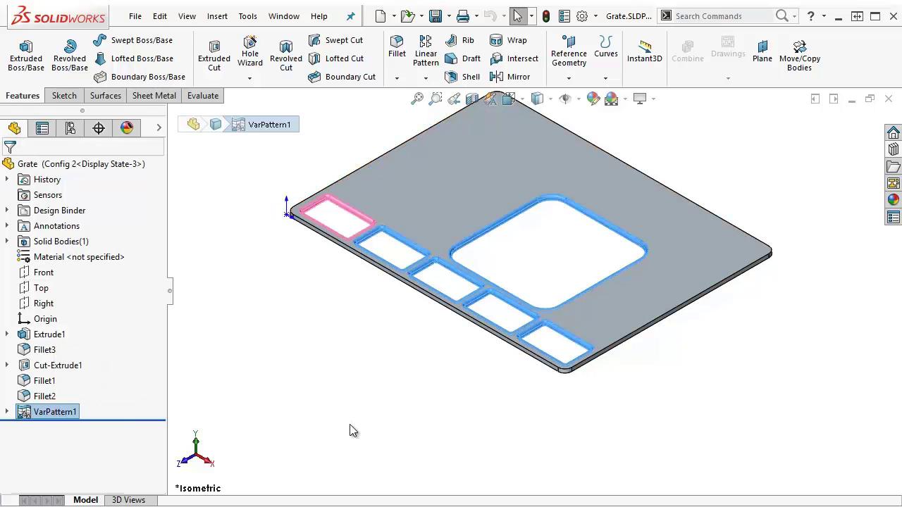